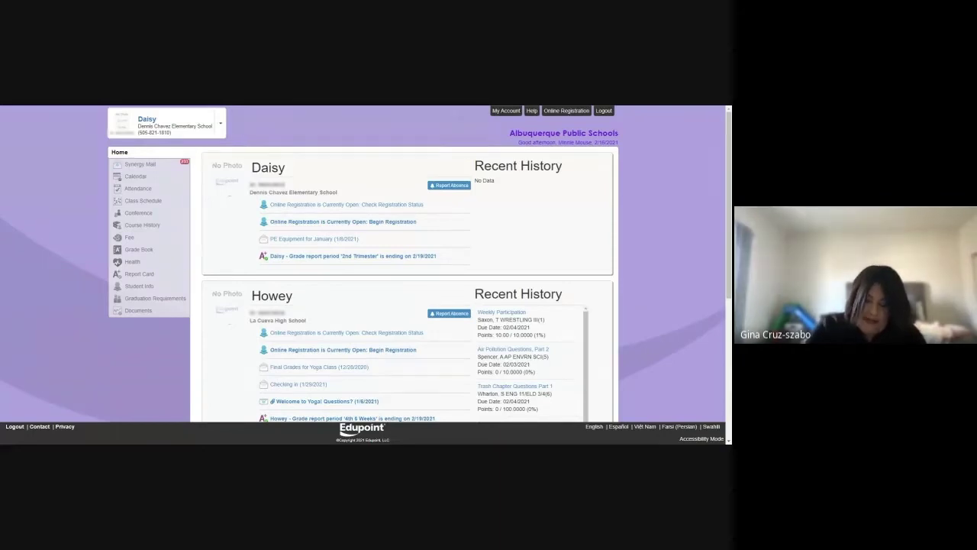
Open Synergy Mail, browse the Alerts, Sent, Drafts, Trash and Outbox folders, then return to Inbox.
{"action": "left_click", "coordinate": [141, 164]}
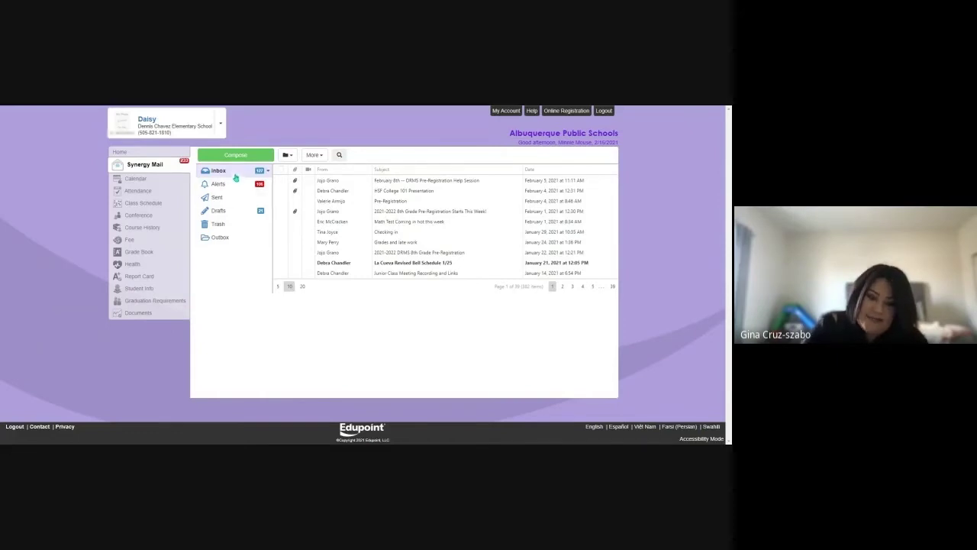
{"action": "mouse_move", "coordinate": [218, 170]}
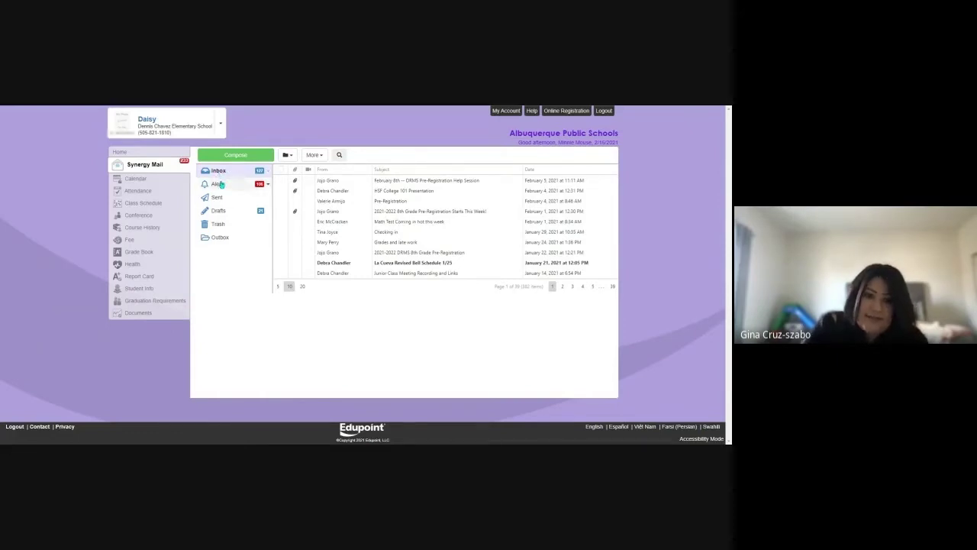
{"action": "left_click", "coordinate": [221, 184]}
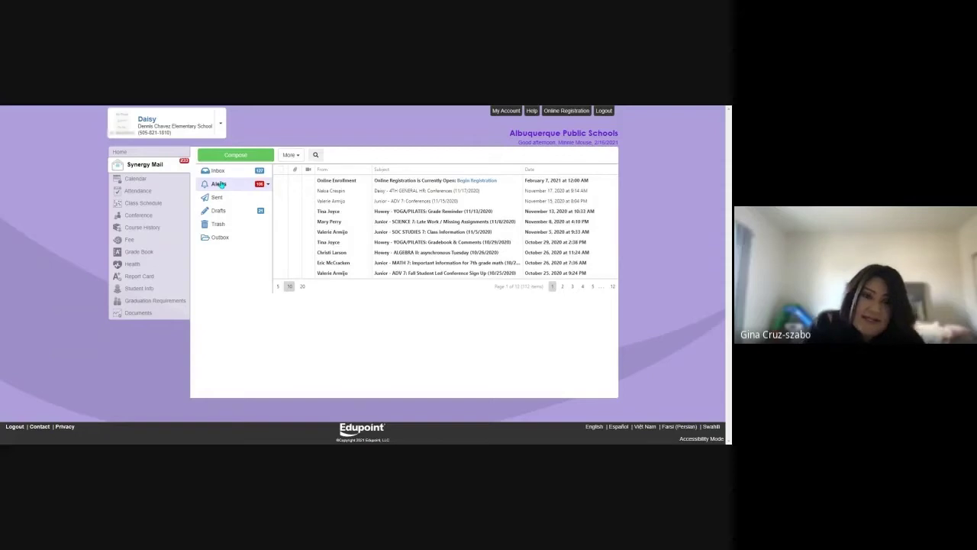
{"action": "left_click", "coordinate": [219, 198]}
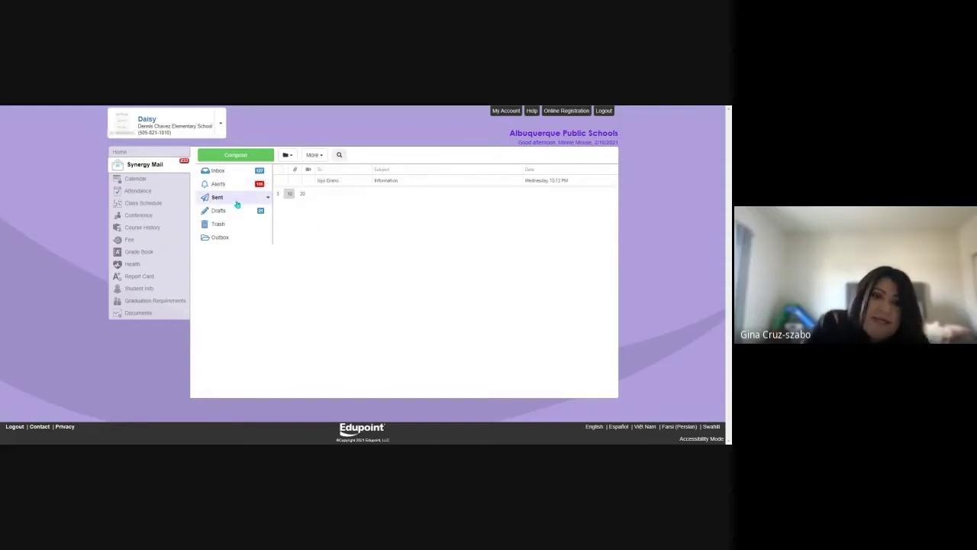
{"action": "left_click", "coordinate": [226, 212]}
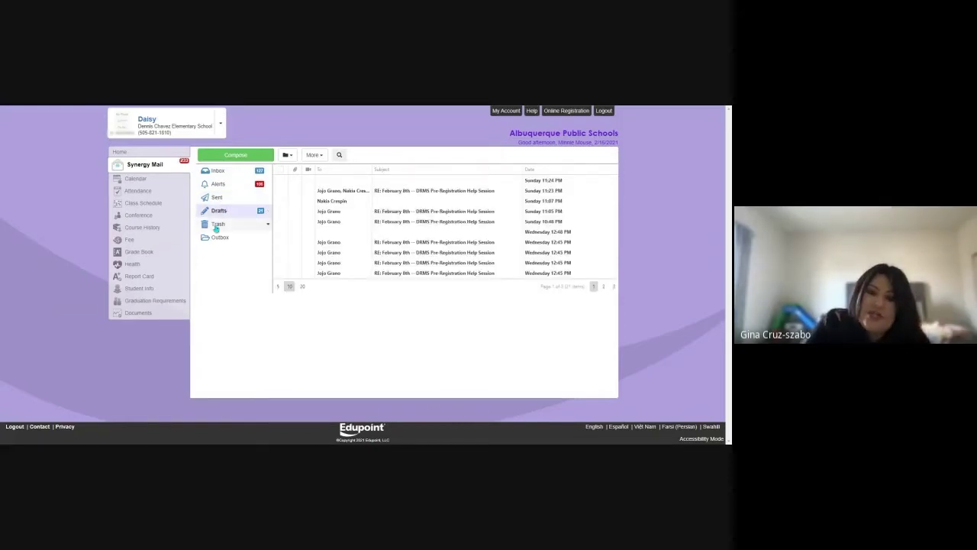
{"action": "left_click", "coordinate": [216, 227]}
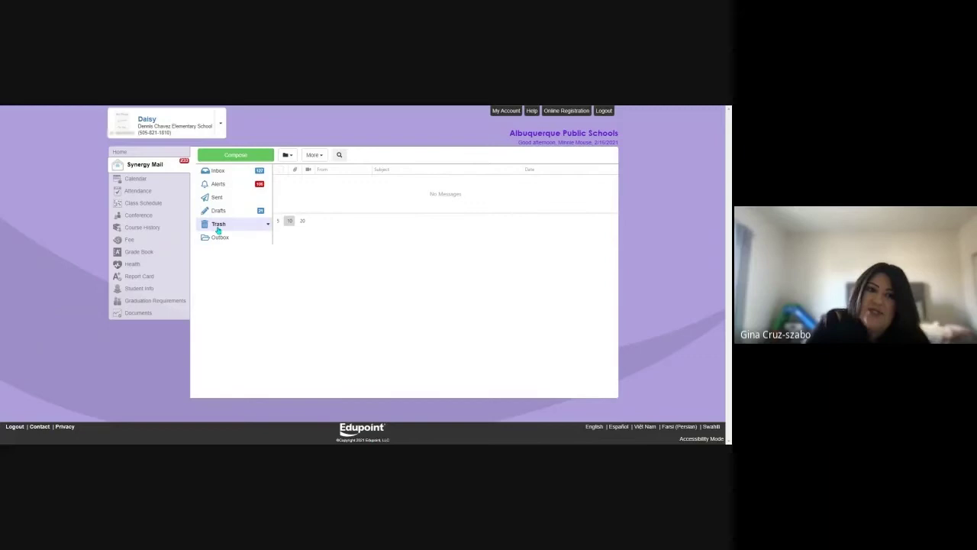
{"action": "left_click", "coordinate": [221, 238]}
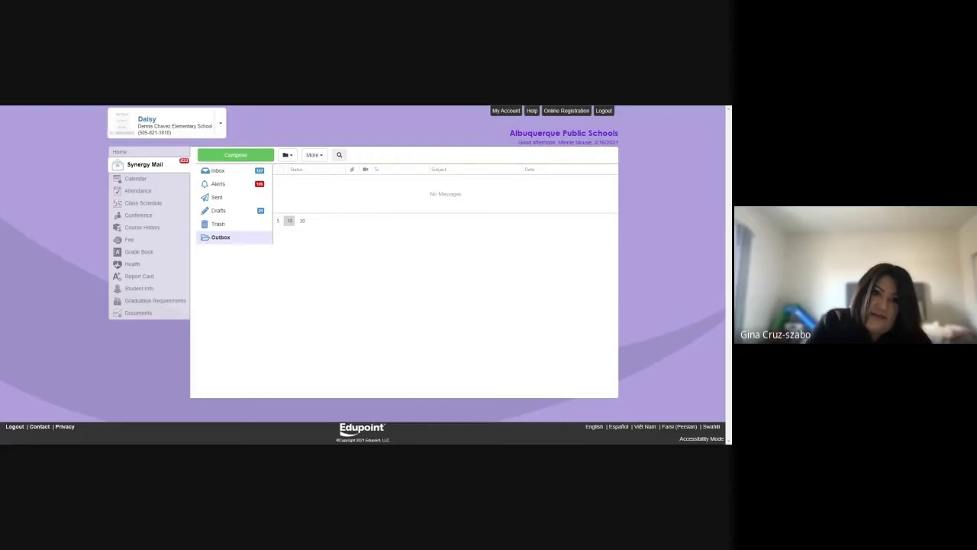
{"action": "left_click", "coordinate": [222, 174]}
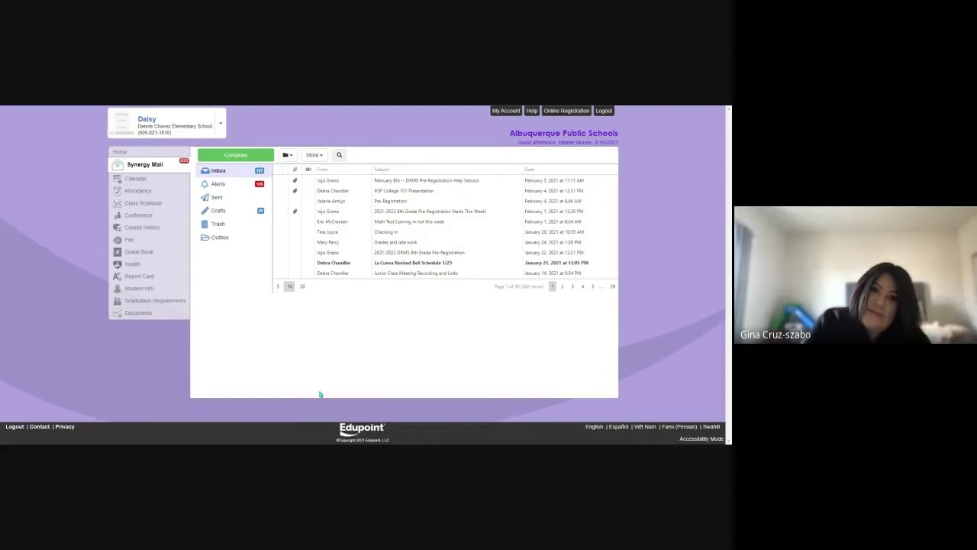
{"action": "left_click", "coordinate": [213, 171]}
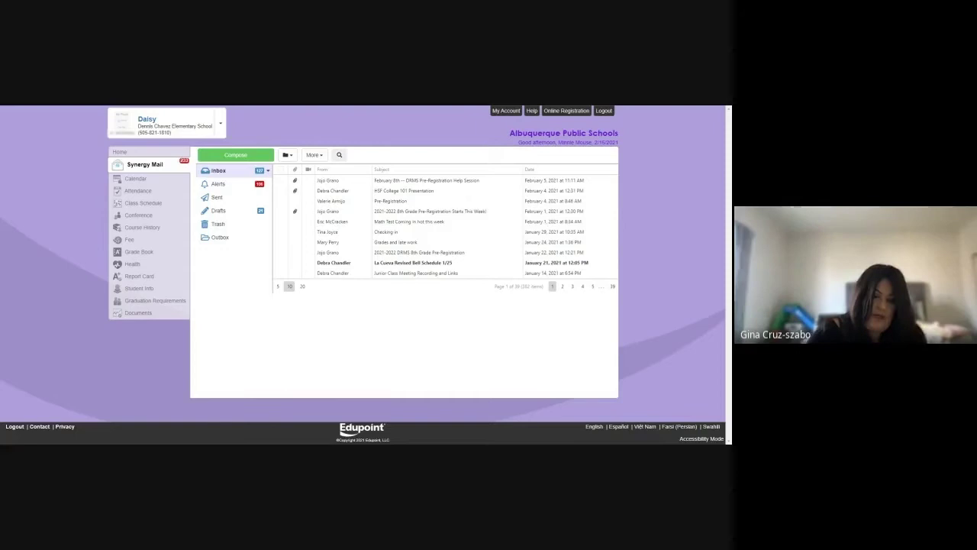
{"action": "left_click", "coordinate": [268, 171]}
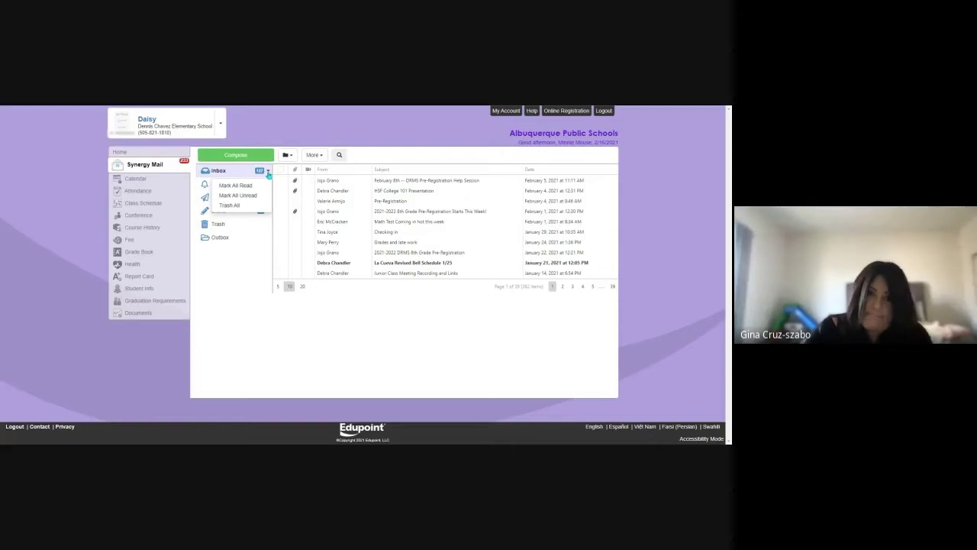
{"action": "left_click", "coordinate": [268, 172]}
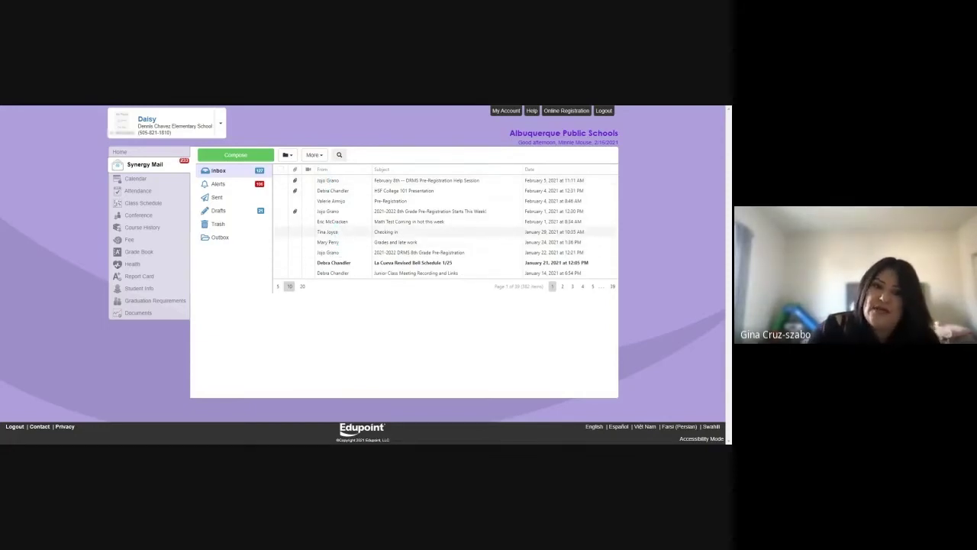
Read the La Cueva Revised Bell Schedule email and return to the Inbox list.
{"action": "left_click", "coordinate": [344, 264]}
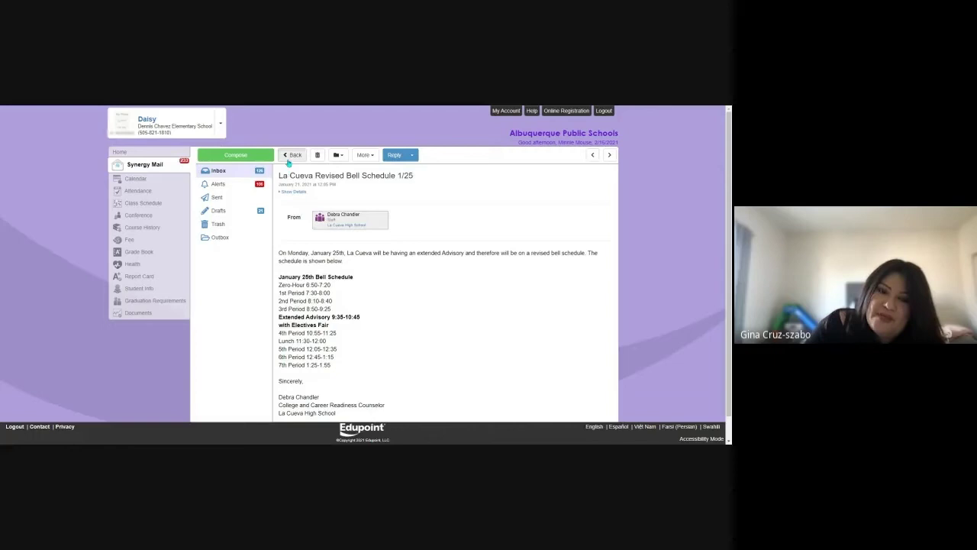
{"action": "left_click", "coordinate": [292, 154]}
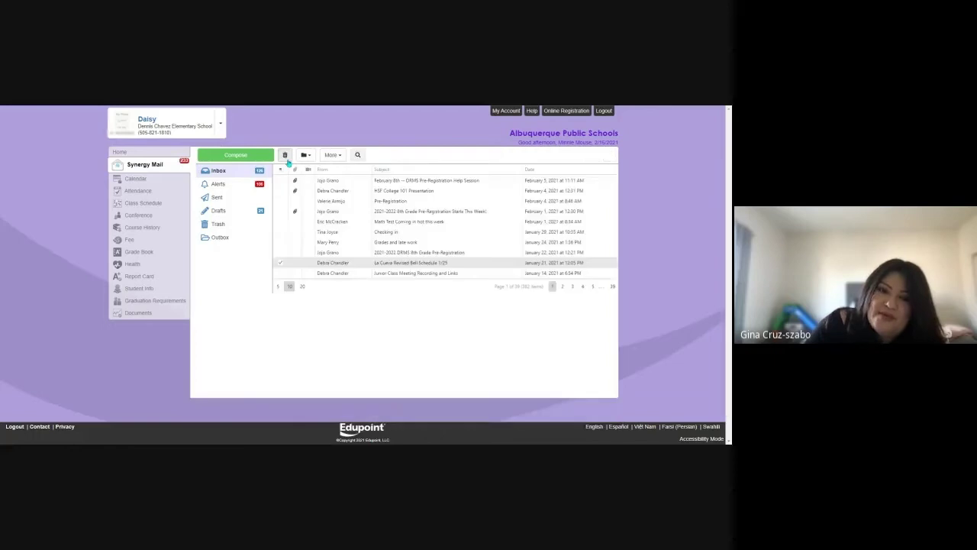
{"action": "left_click", "coordinate": [281, 263]}
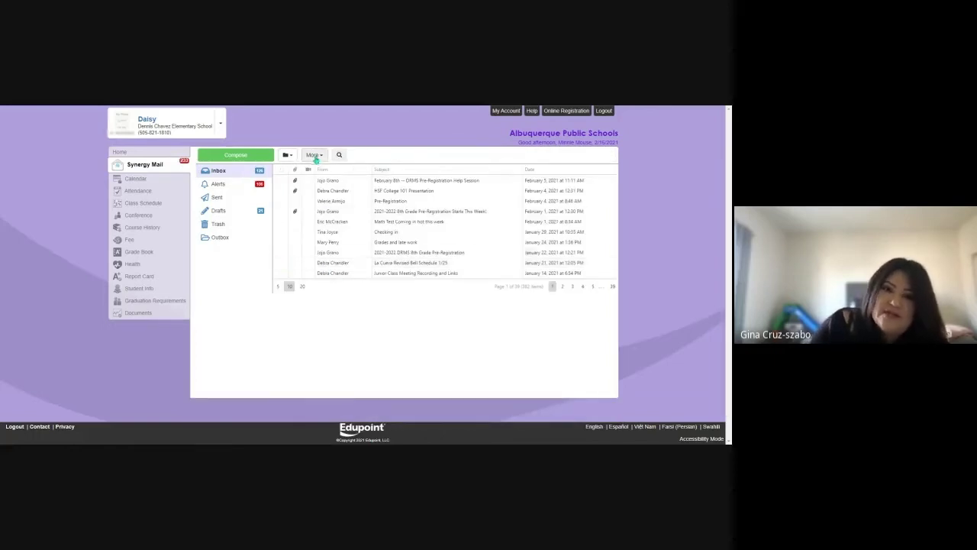
Read the February 8th DRMS pre-registration email, check its More actions, then list the other students.
{"action": "left_click", "coordinate": [375, 185]}
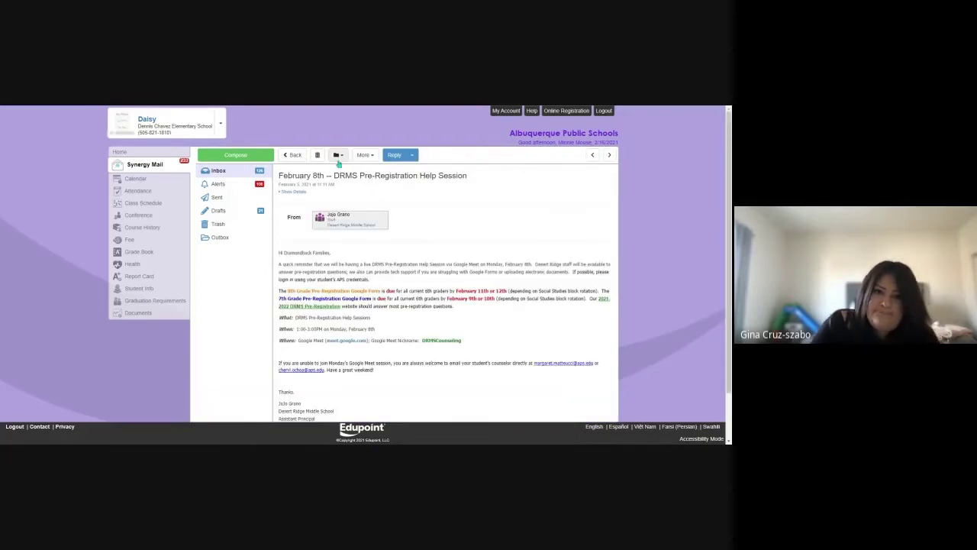
{"action": "left_click", "coordinate": [364, 155]}
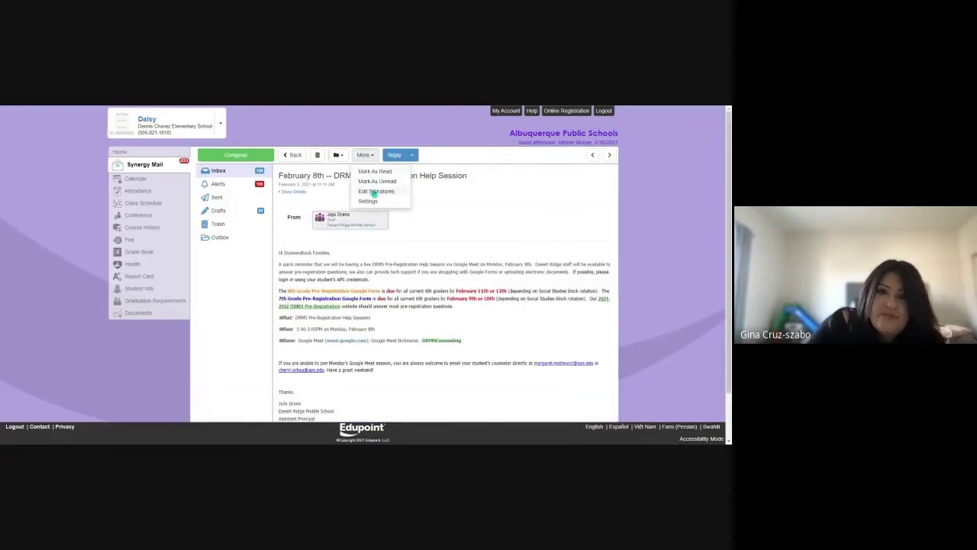
{"action": "left_click", "coordinate": [374, 192]}
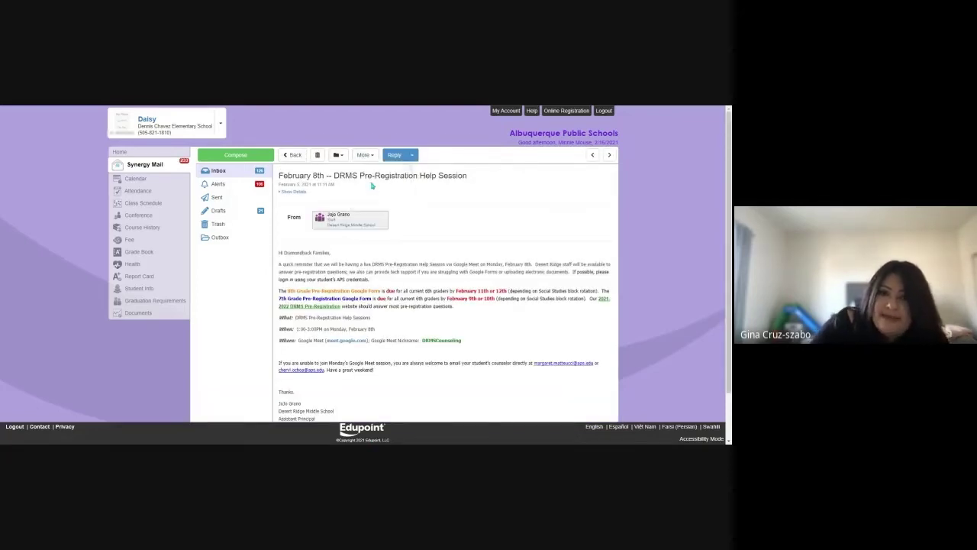
{"action": "left_click", "coordinate": [226, 175]}
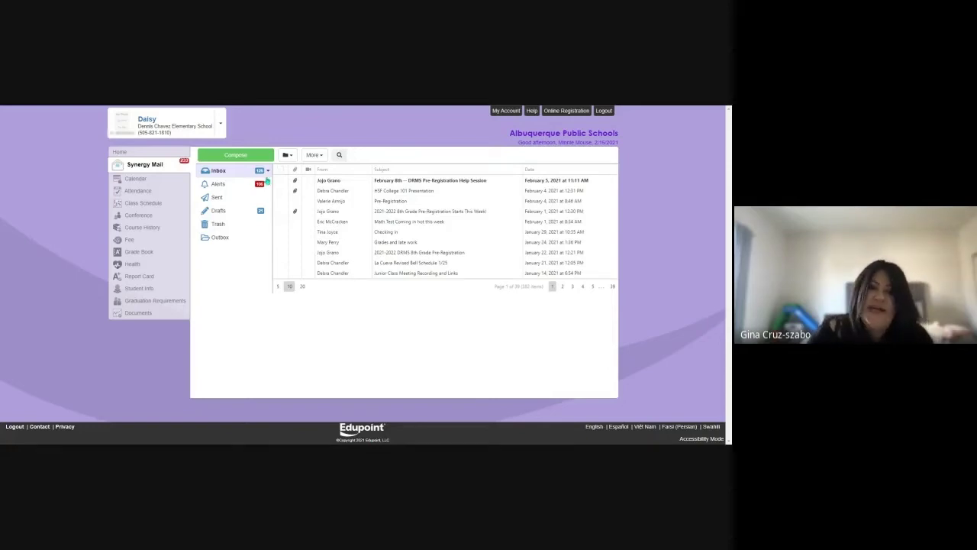
{"action": "left_click", "coordinate": [326, 182]}
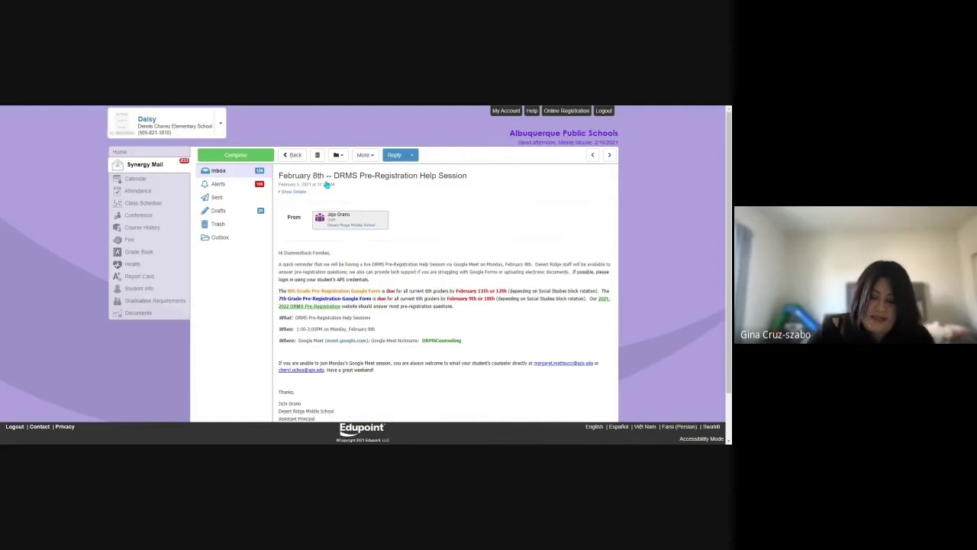
{"action": "left_click", "coordinate": [292, 154]}
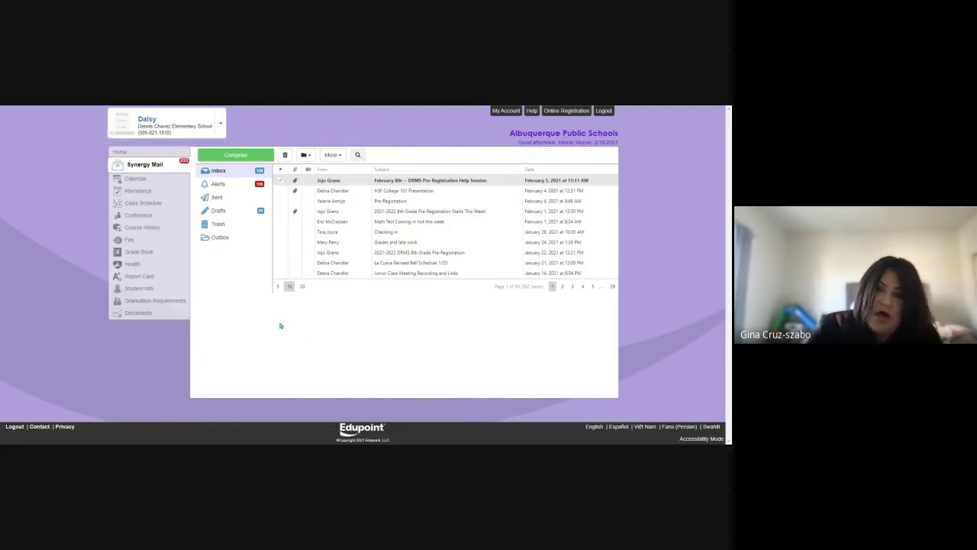
{"action": "left_click", "coordinate": [222, 125]}
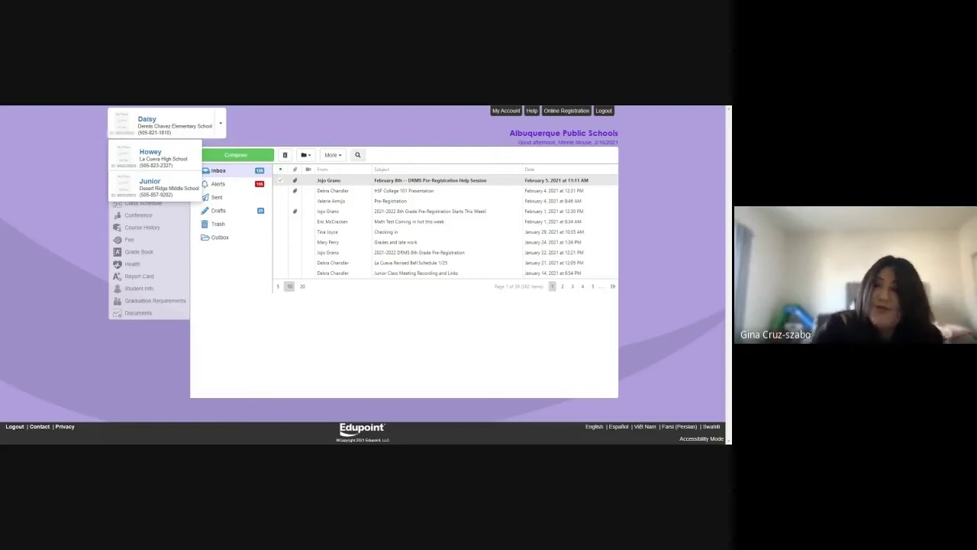
Close the student list, reload the Inbox, and open the February 8th DRMS Pre-Registration Help Session email.
{"action": "left_click", "coordinate": [221, 125]}
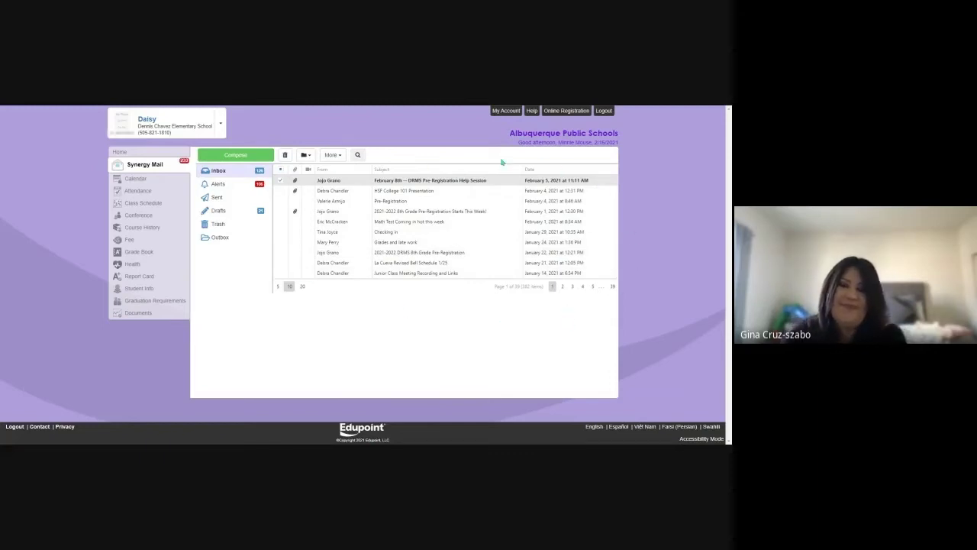
{"action": "left_click", "coordinate": [328, 181]}
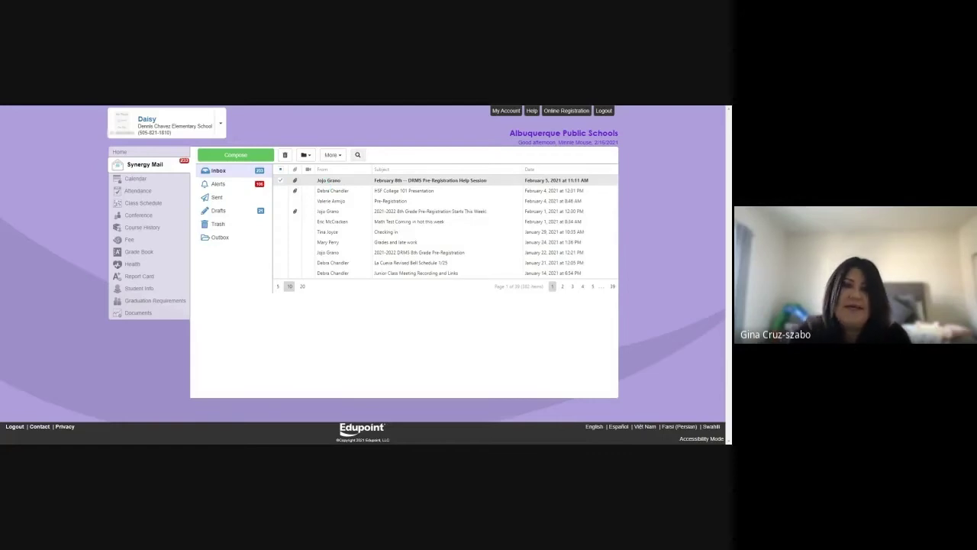
{"action": "left_click", "coordinate": [329, 184]}
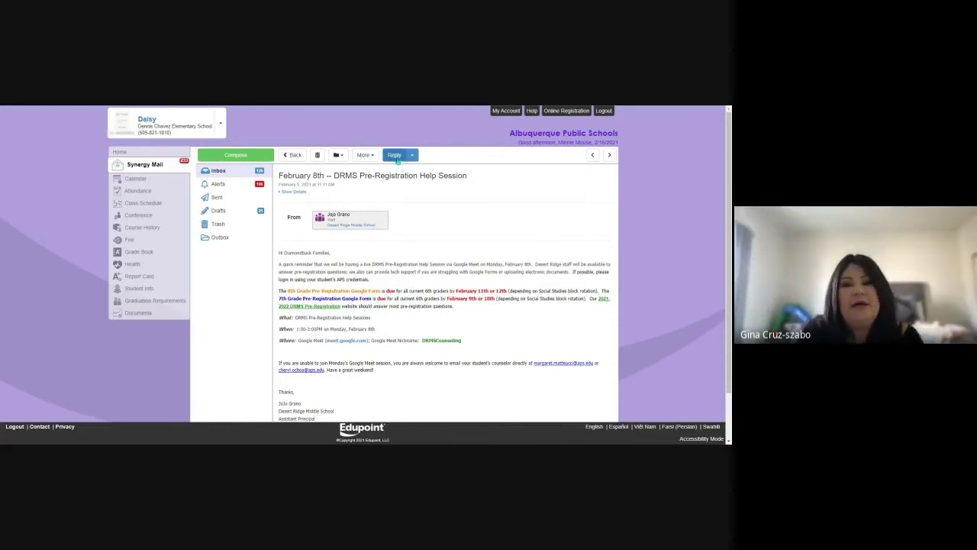
Start a reply to the DRMS email and bring up its To recipient picker.
{"action": "left_click", "coordinate": [396, 157]}
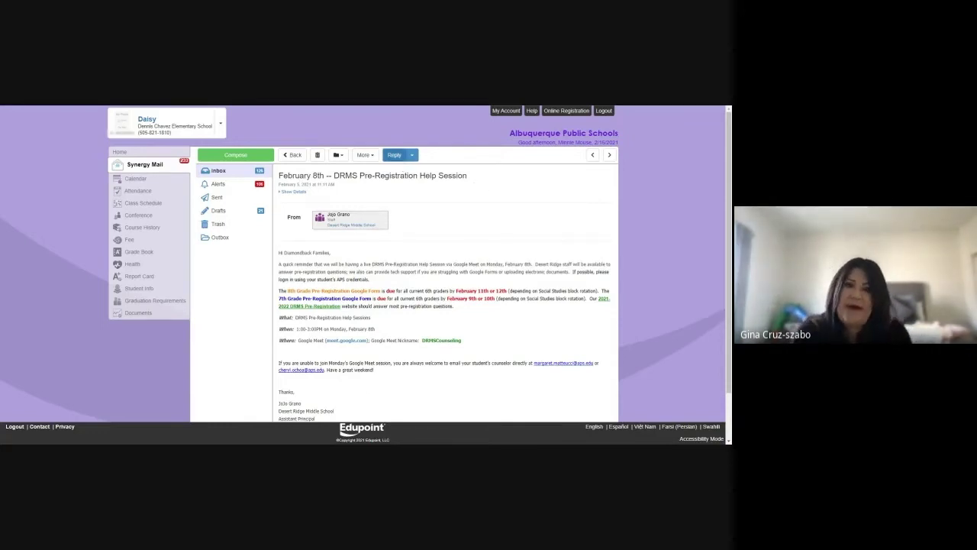
{"action": "left_click", "coordinate": [396, 156]}
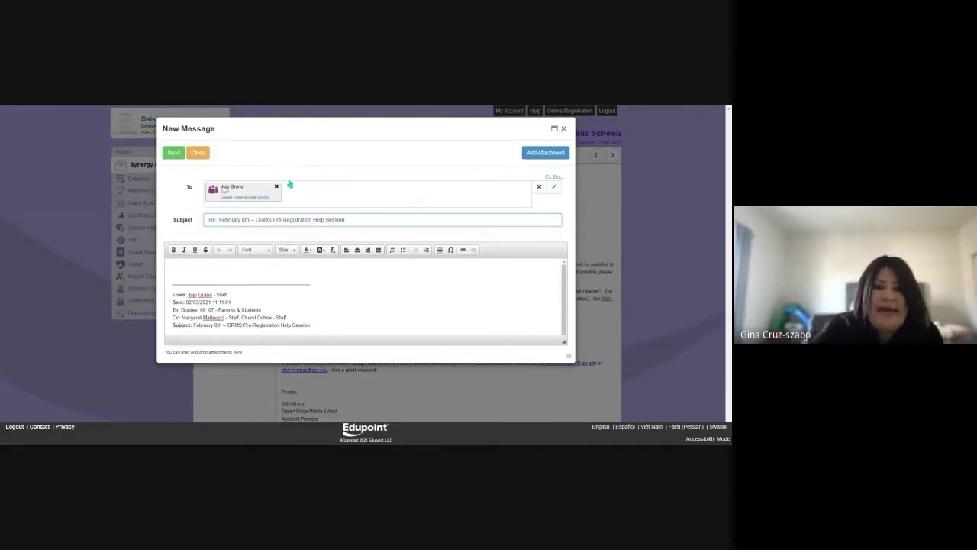
{"action": "left_click", "coordinate": [463, 199]}
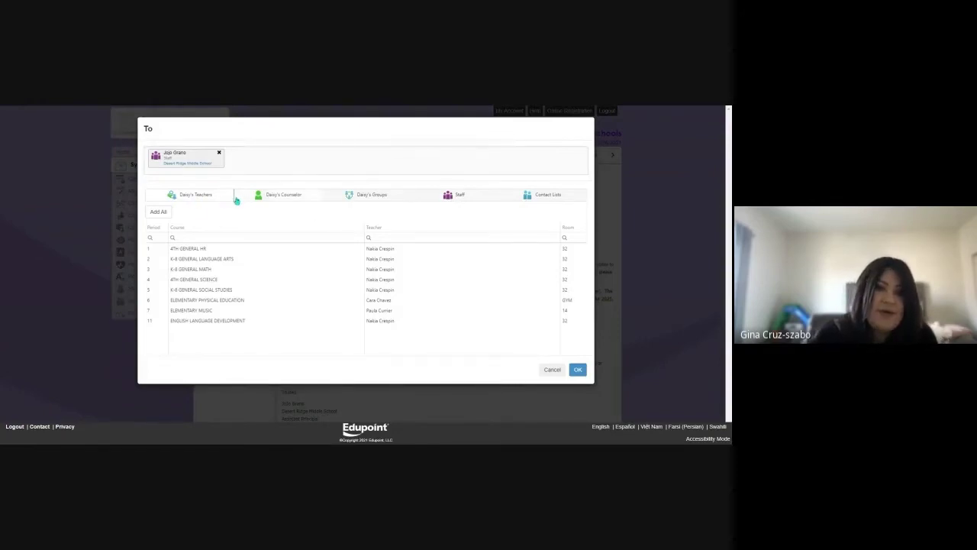
Browse the Staff, Counselor and Contact Lists tabs, then add the first Dennis Chavez Elementary staff member.
{"action": "left_click", "coordinate": [457, 195]}
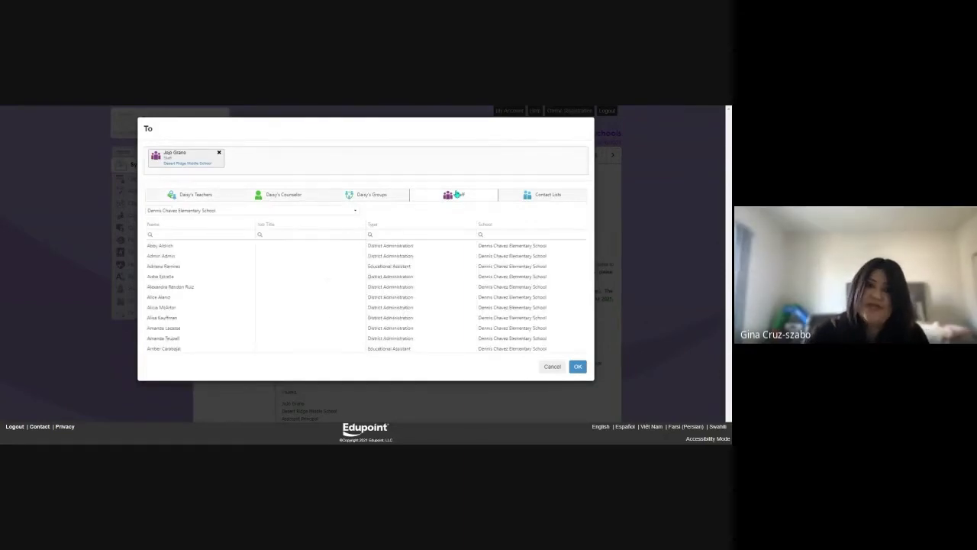
{"action": "left_click", "coordinate": [287, 201]}
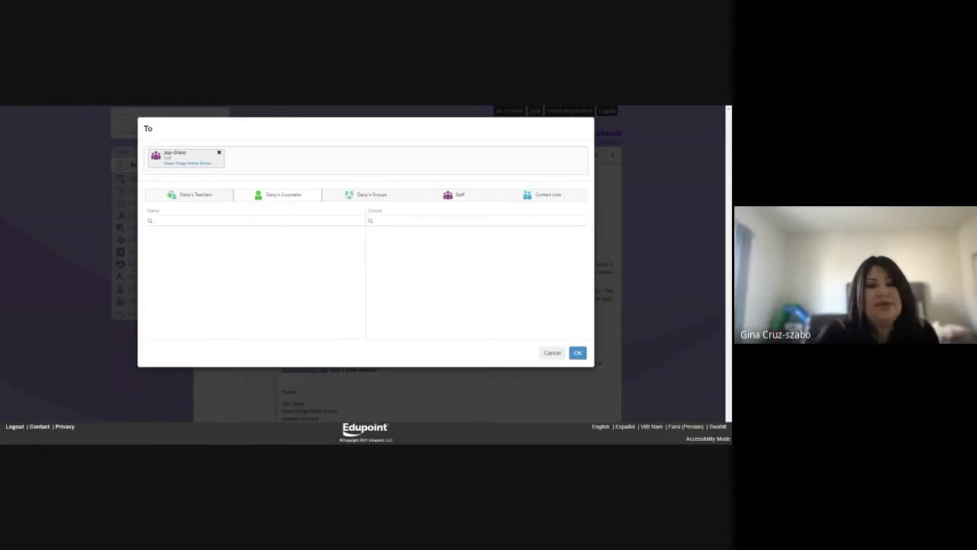
{"action": "left_click", "coordinate": [559, 196]}
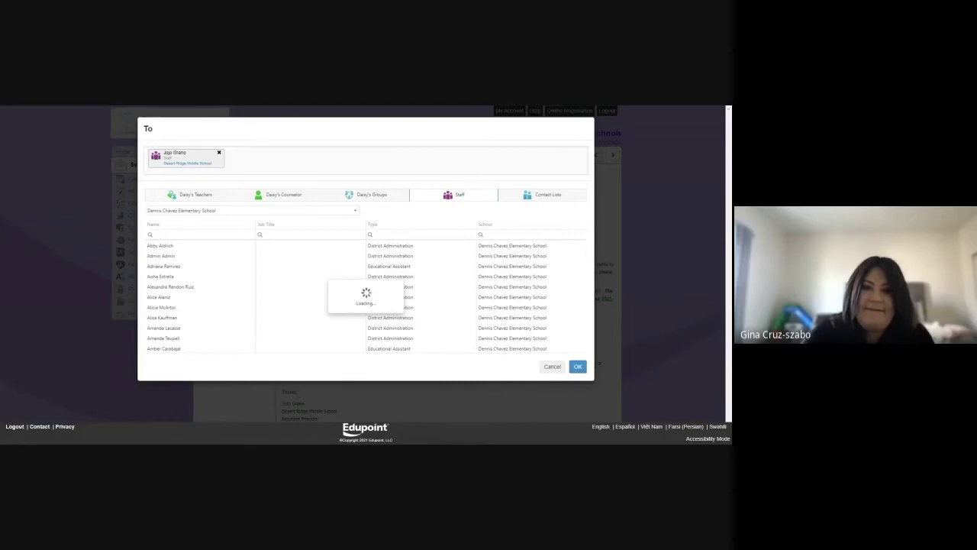
{"action": "left_click", "coordinate": [156, 249]}
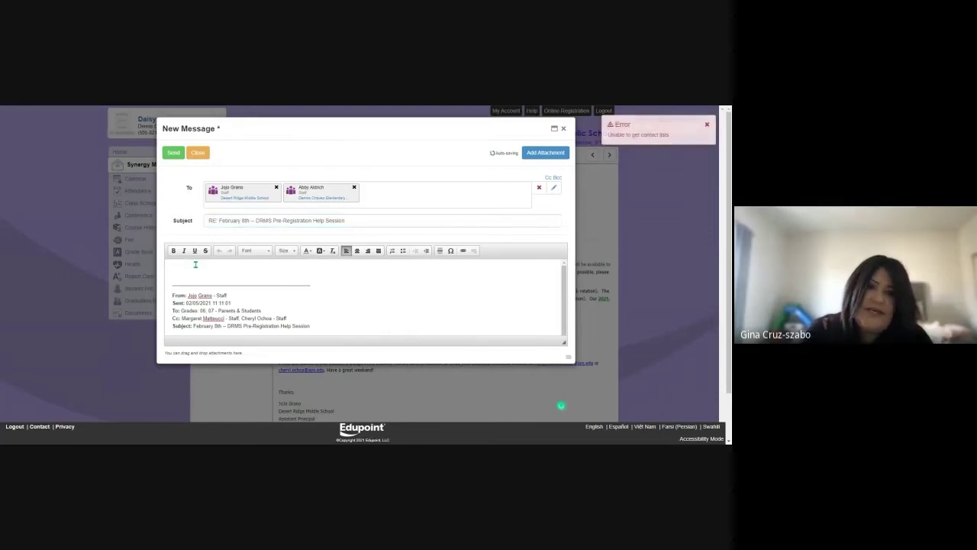
Type 'Hello. I hope you are doing well. I am concerned about…' and remove a stray trailing 'the'.
{"action": "type", "text": "Hello,"}
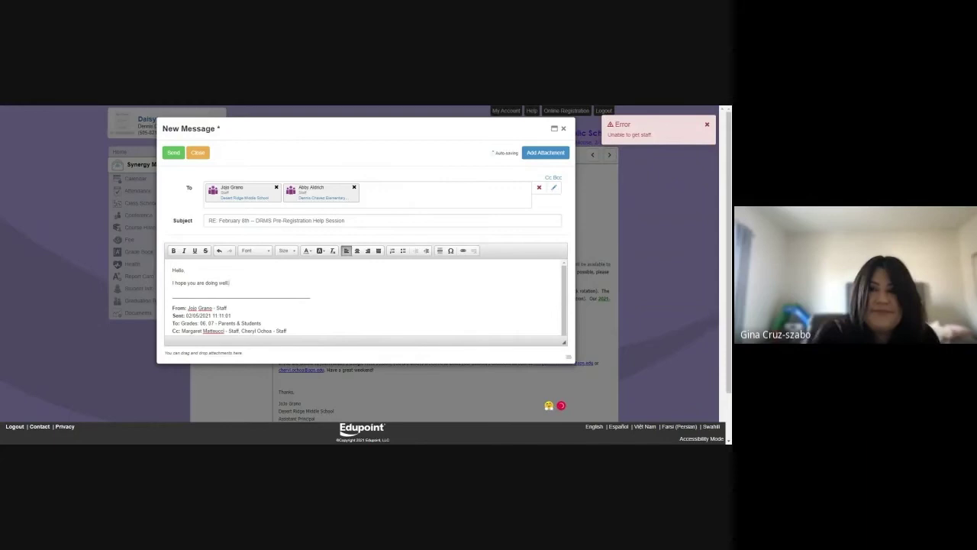
{"action": "type", "text": " I am con"}
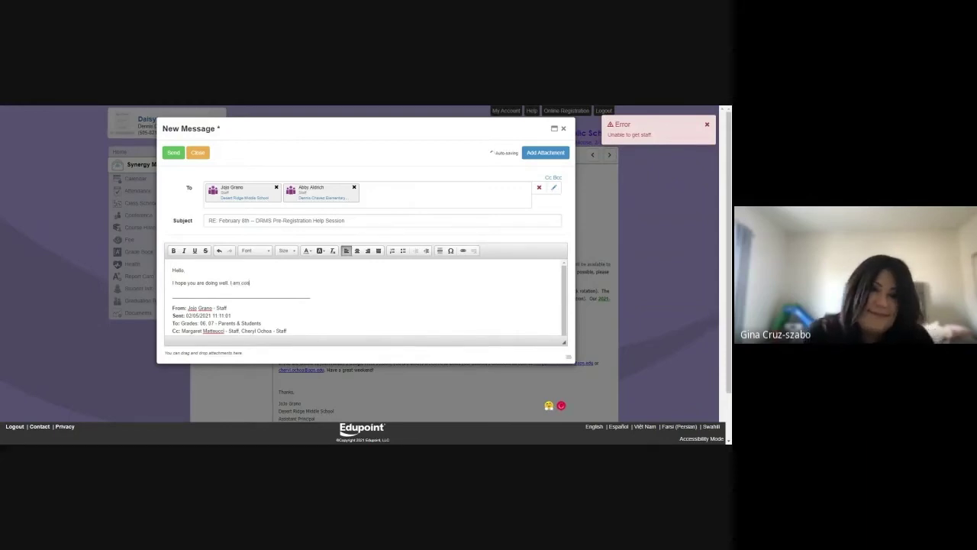
{"action": "type", "text": "cerned about"}
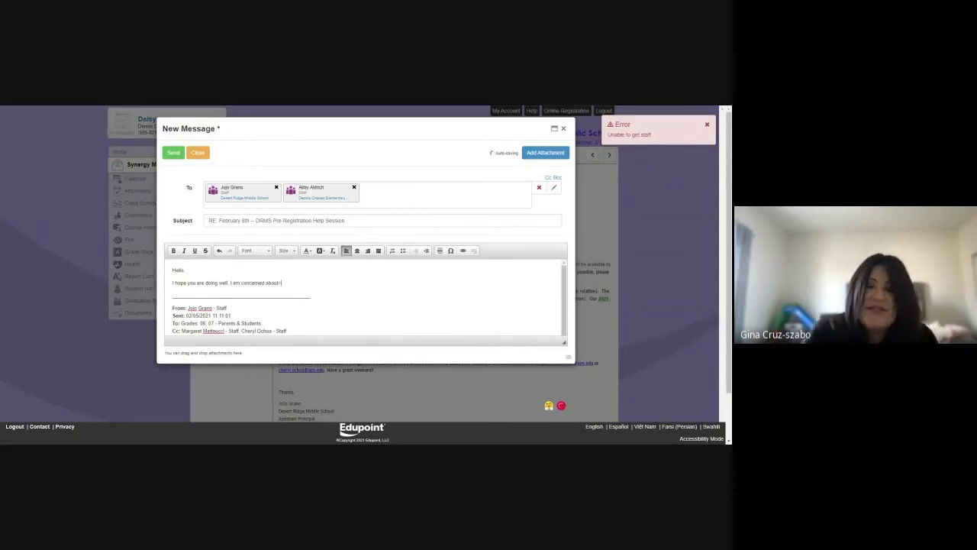
{"action": "type", "text": " the"}
{"action": "key", "text": "BackSpace"}
{"action": "key", "text": "BackSpace"}
{"action": "key", "text": "BackSpace"}
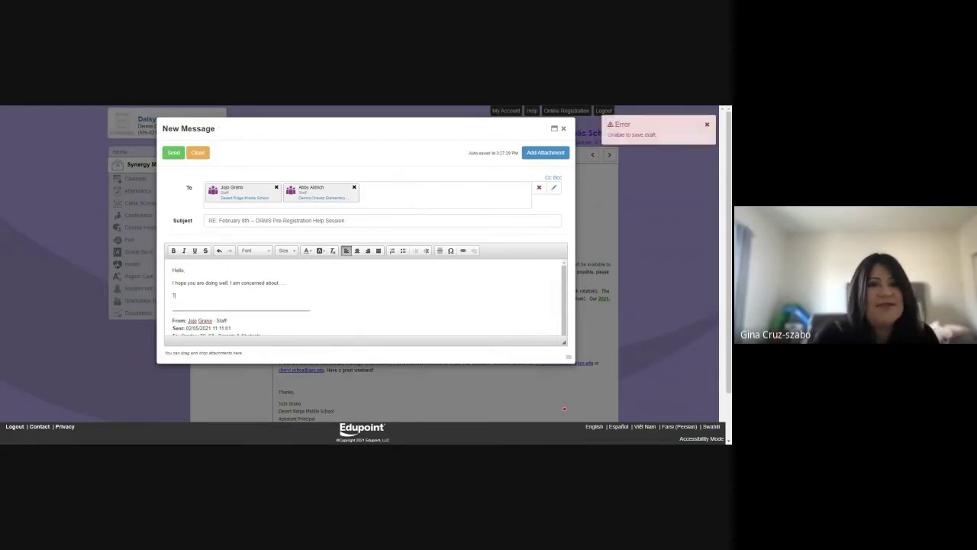
Make the 'Hello,' greeting bold, then reselect it for further formatting.
{"action": "double_click", "coordinate": [182, 271]}
{"action": "left_click", "coordinate": [173, 251]}
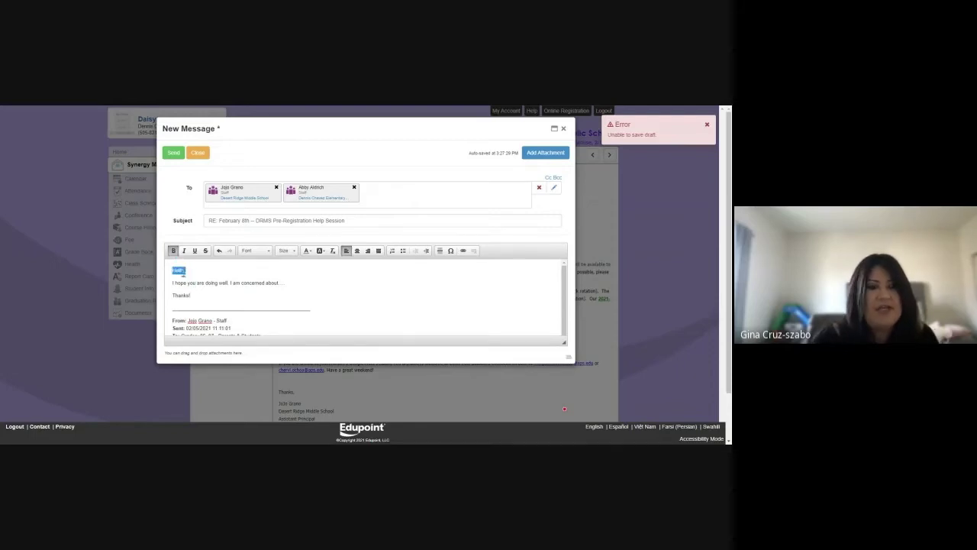
{"action": "left_click", "coordinate": [186, 284]}
{"action": "double_click", "coordinate": [176, 269]}
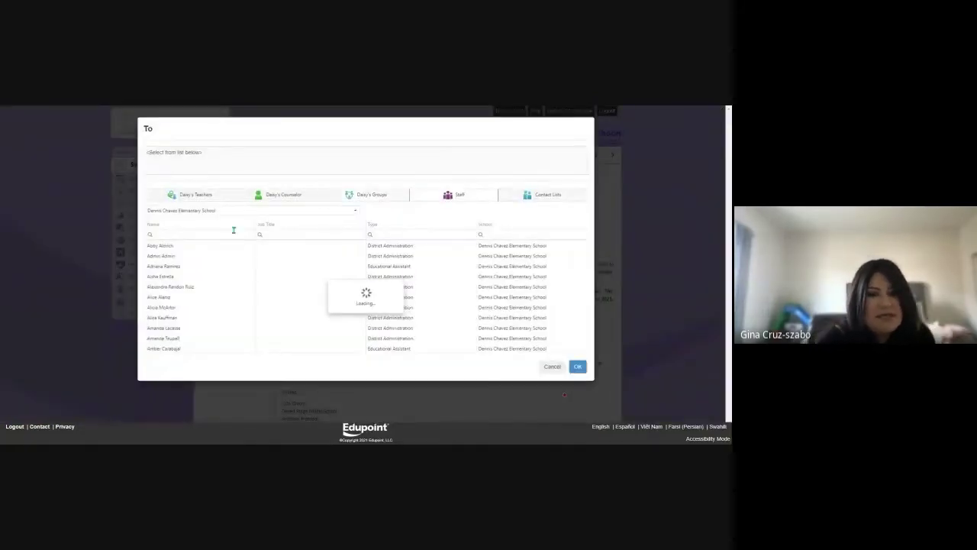
Keep Dennis Chavez Elementary as the staff school, view Groups, and close the picker without recipients.
{"action": "left_click", "coordinate": [236, 210]}
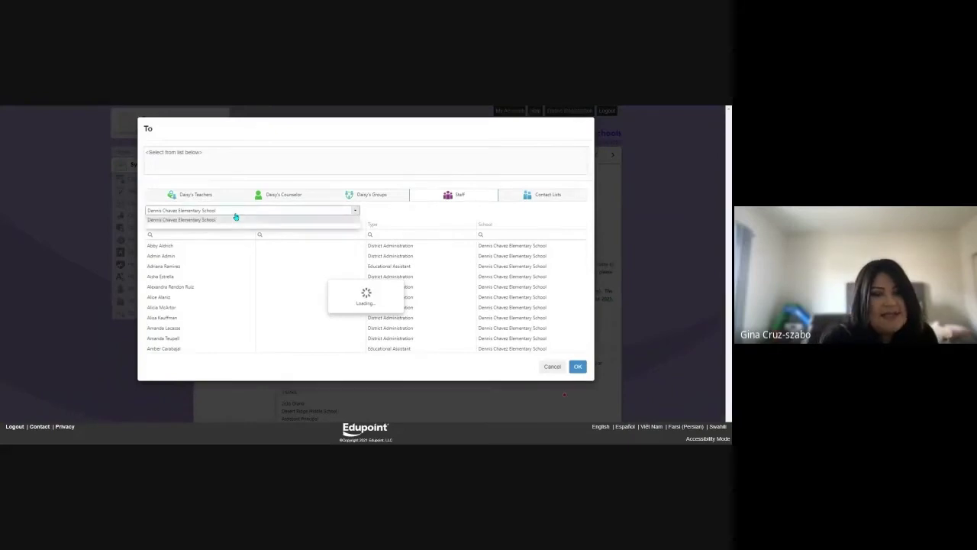
{"action": "left_click", "coordinate": [236, 218]}
{"action": "left_click", "coordinate": [378, 197]}
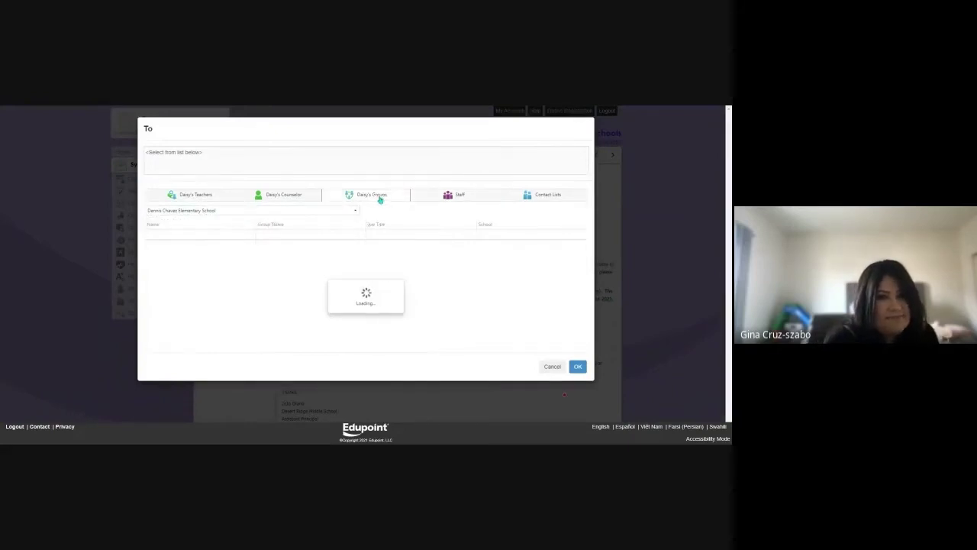
{"action": "left_click", "coordinate": [552, 367]}
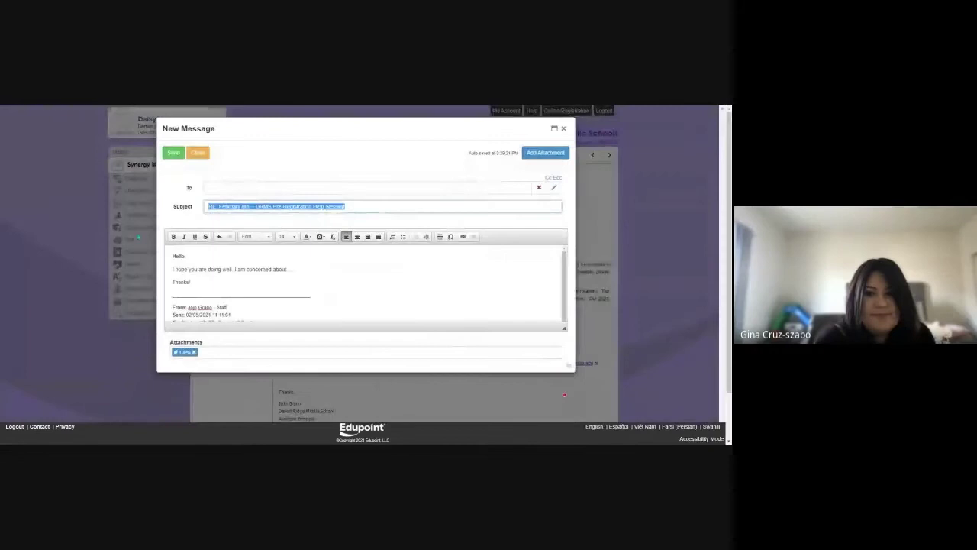
Attempt sending, dismiss the no-recipients warning, browse the picker's Counselor and Teachers tabs, then cancel.
{"action": "left_click", "coordinate": [174, 153]}
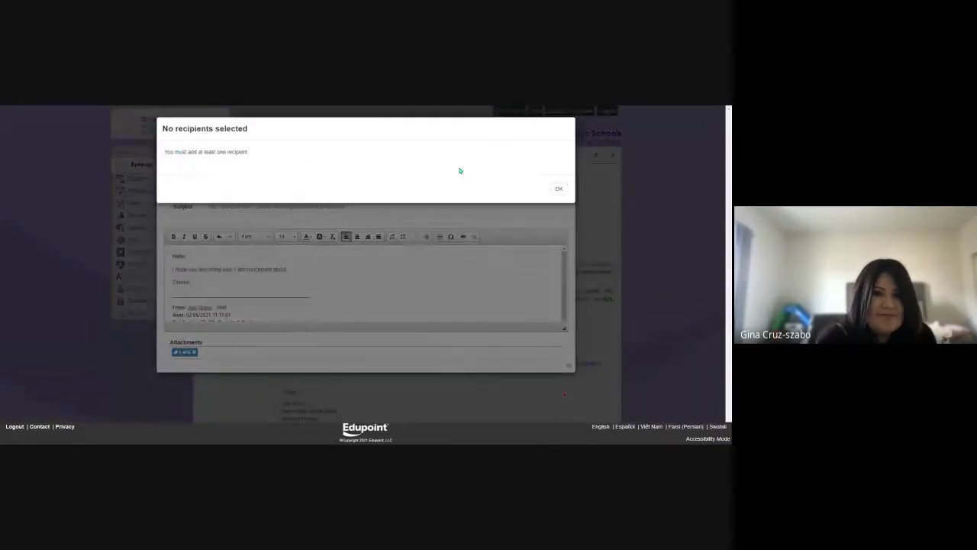
{"action": "left_click", "coordinate": [558, 190]}
{"action": "left_click", "coordinate": [221, 189]}
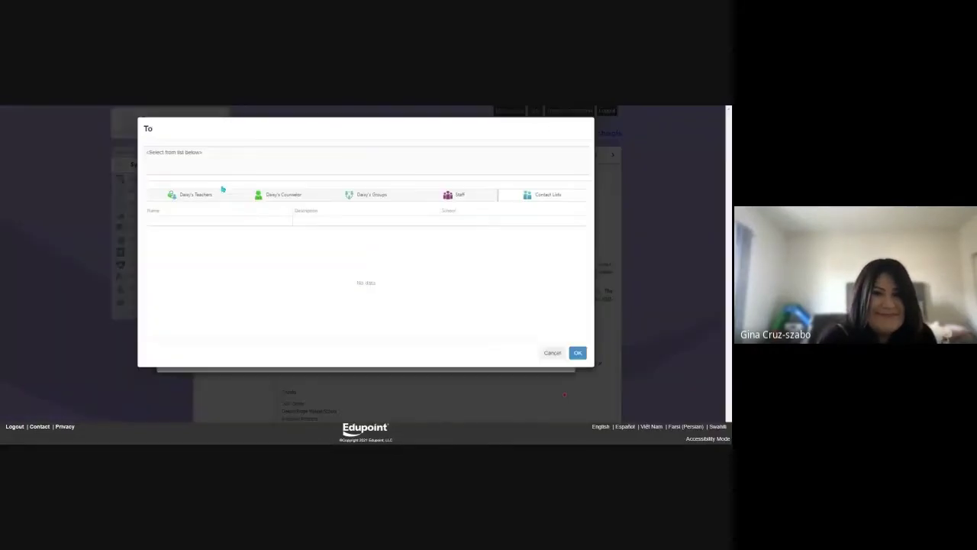
{"action": "left_click", "coordinate": [275, 196]}
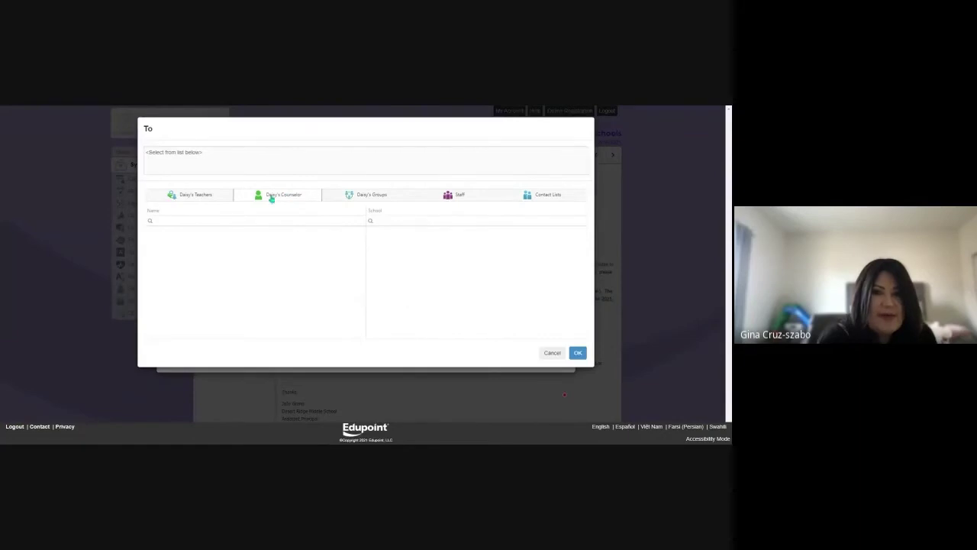
{"action": "left_click", "coordinate": [200, 195]}
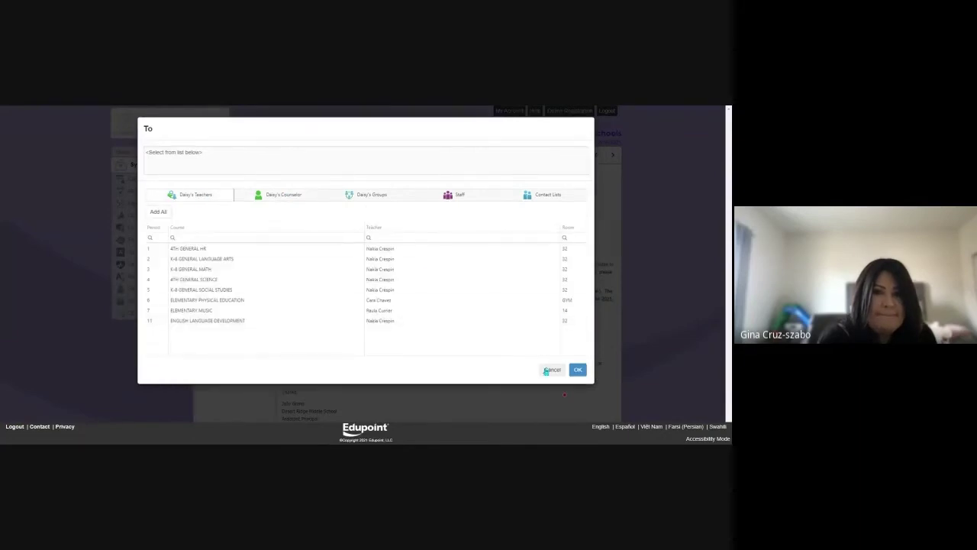
{"action": "left_click", "coordinate": [547, 370]}
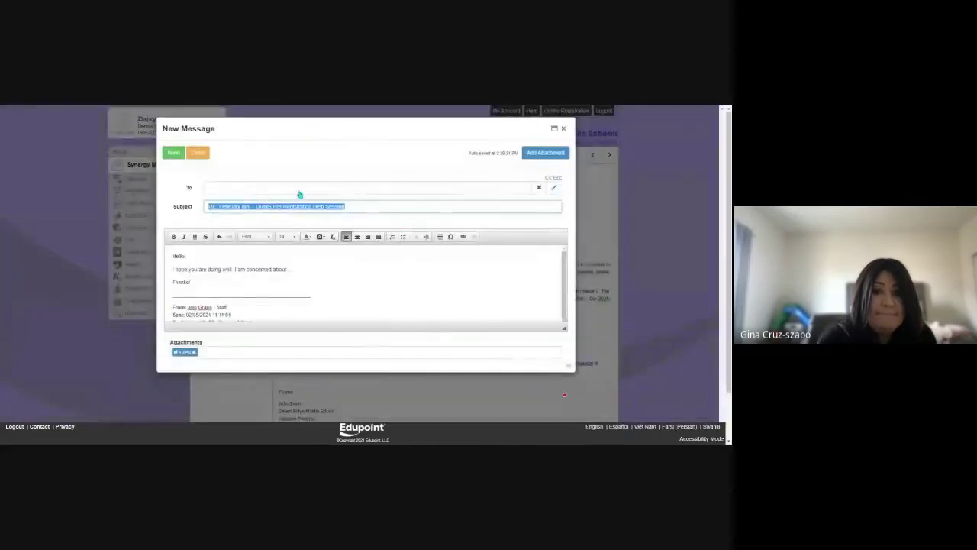
Close the unsent reply, check the Sent folder's single 'Information' message, then view Drafts.
{"action": "left_click", "coordinate": [196, 152]}
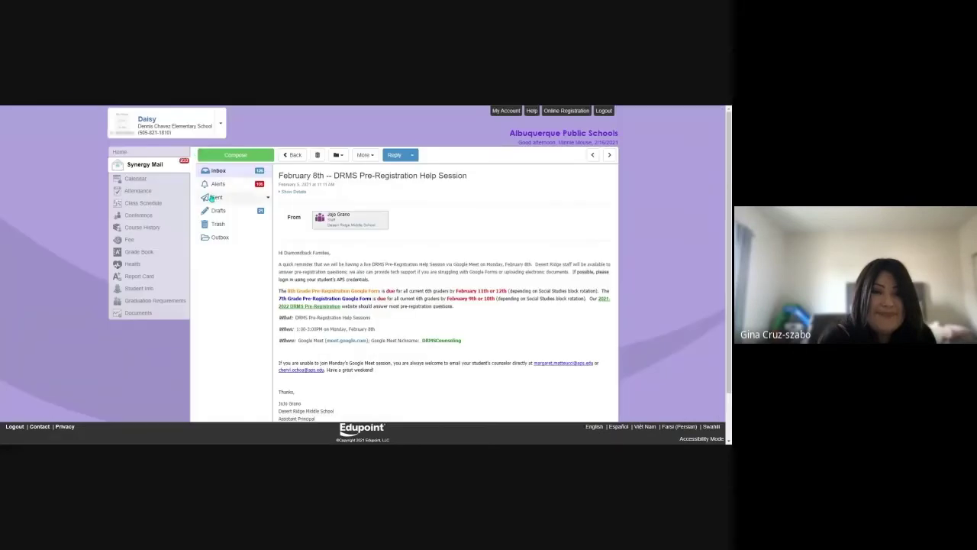
{"action": "left_click", "coordinate": [212, 197]}
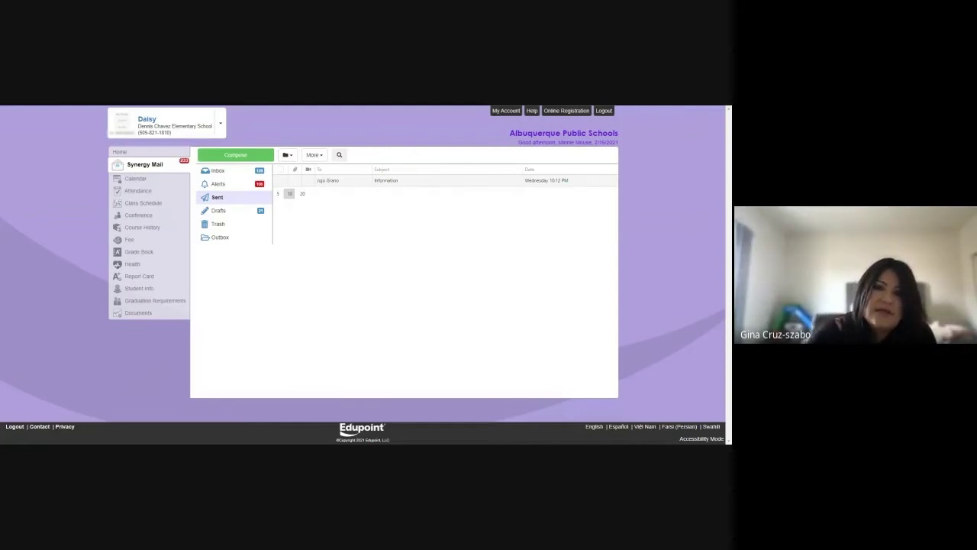
{"action": "left_click", "coordinate": [215, 200]}
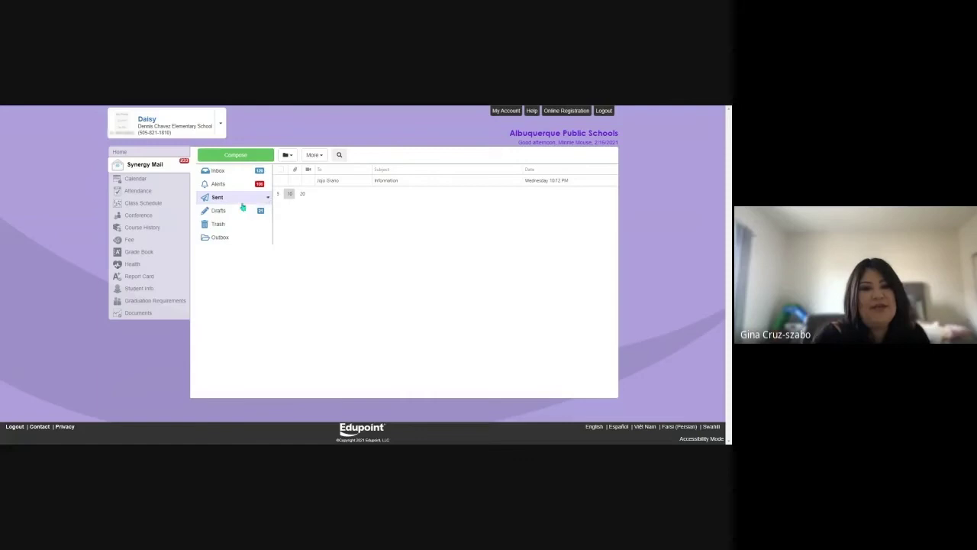
{"action": "left_click", "coordinate": [221, 200]}
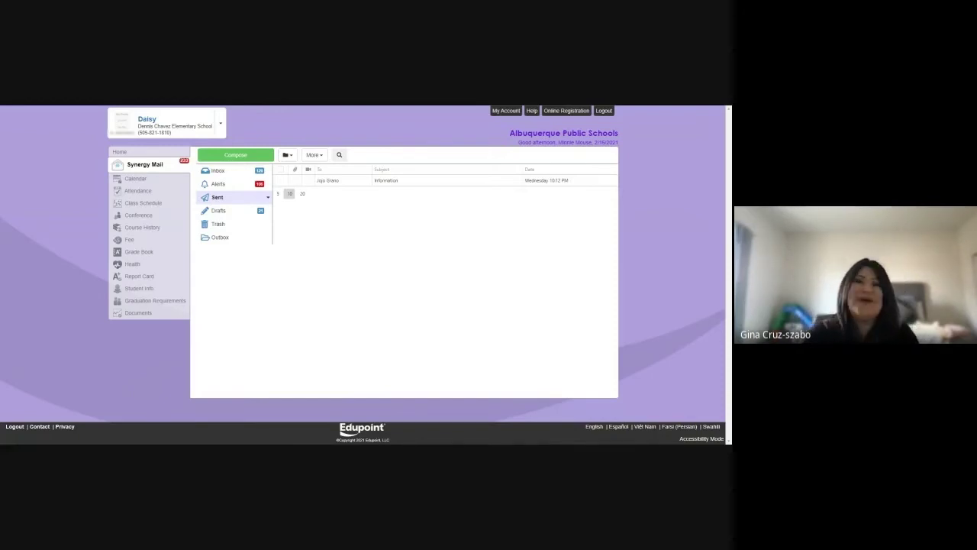
{"action": "left_click", "coordinate": [222, 212]}
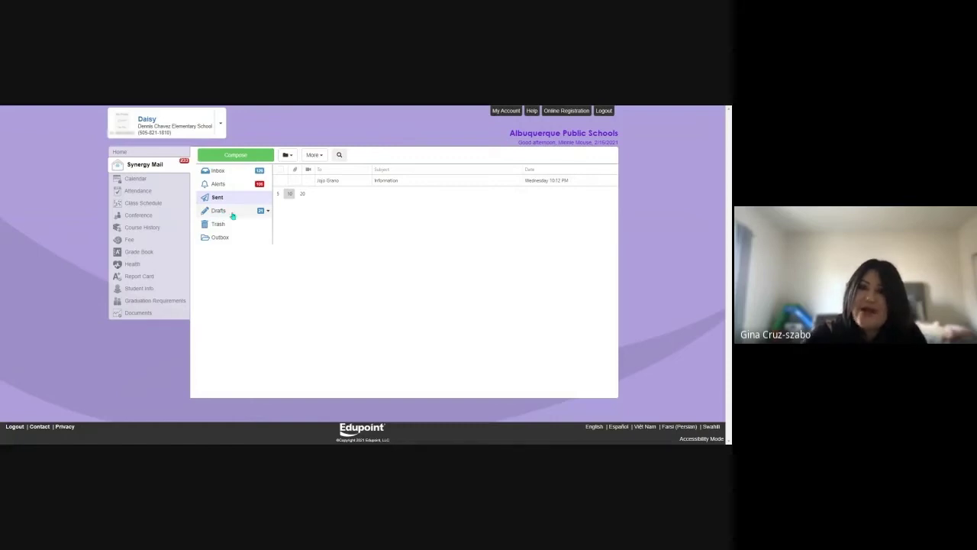
{"action": "left_click", "coordinate": [233, 214]}
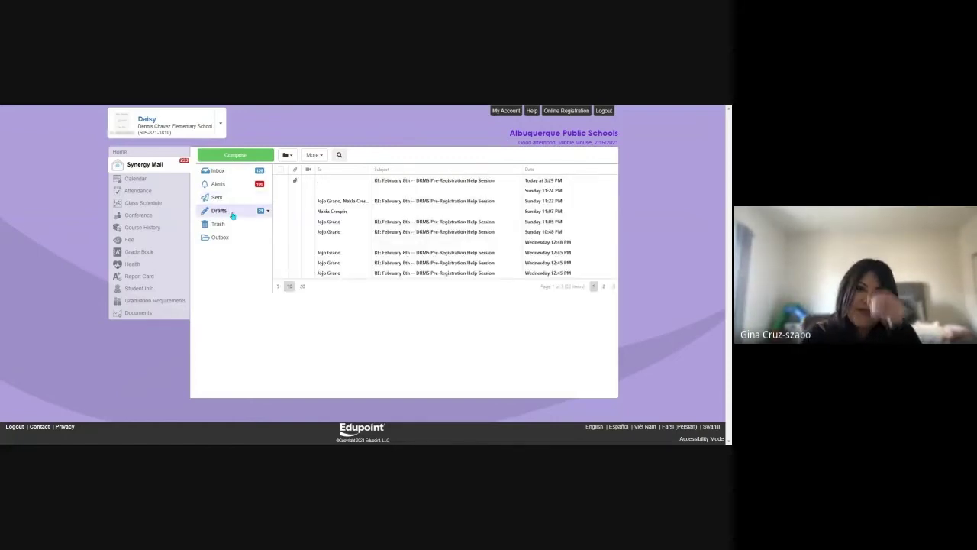
{"action": "left_click", "coordinate": [386, 187]}
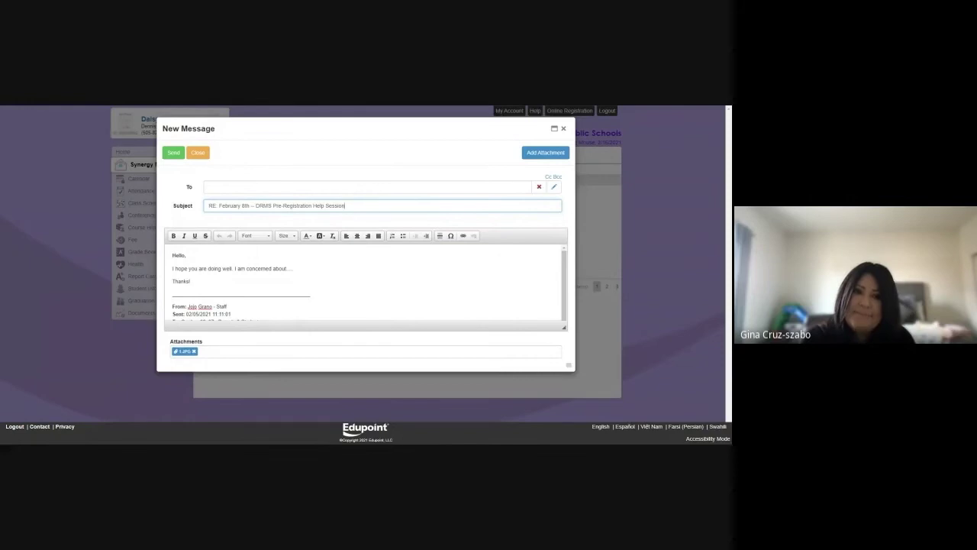
{"action": "left_click", "coordinate": [393, 190]}
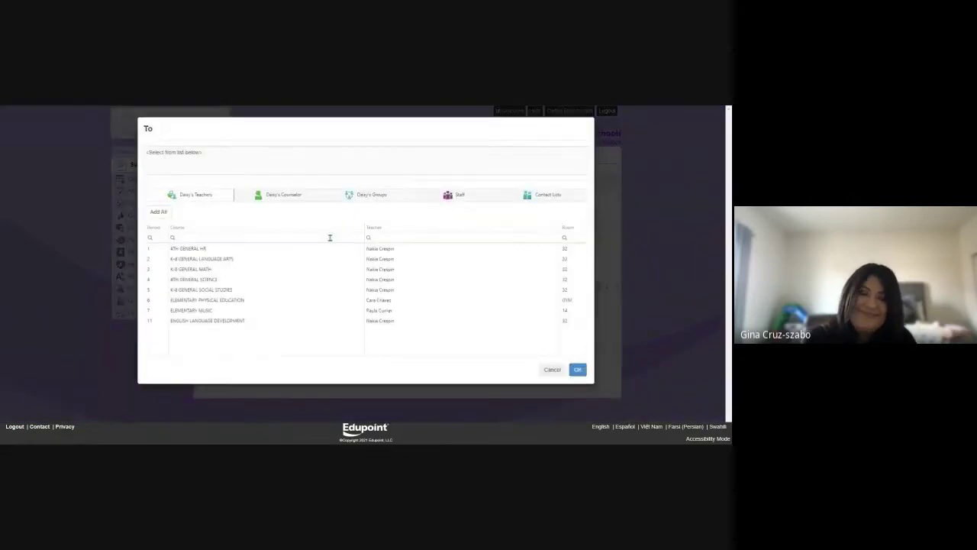
{"action": "left_click", "coordinate": [207, 249]}
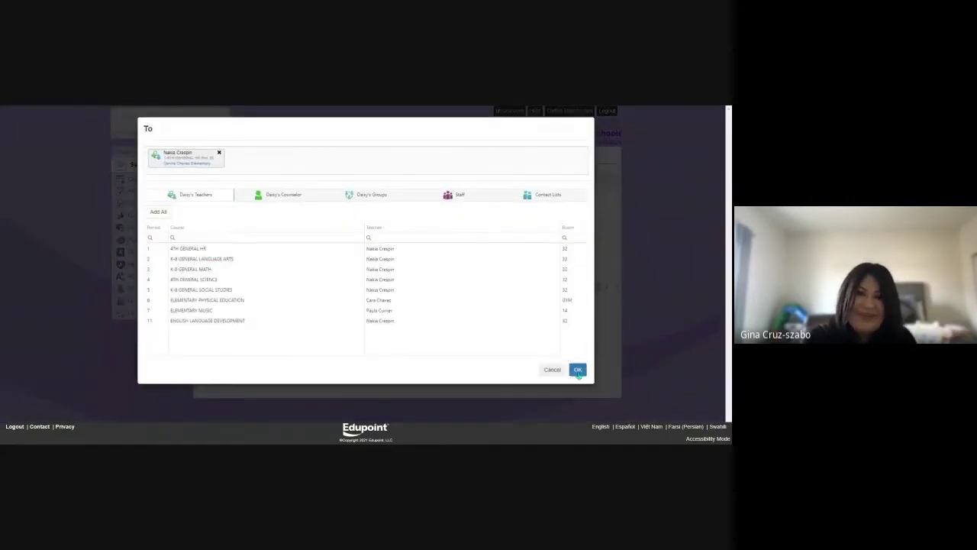
{"action": "left_click", "coordinate": [578, 370]}
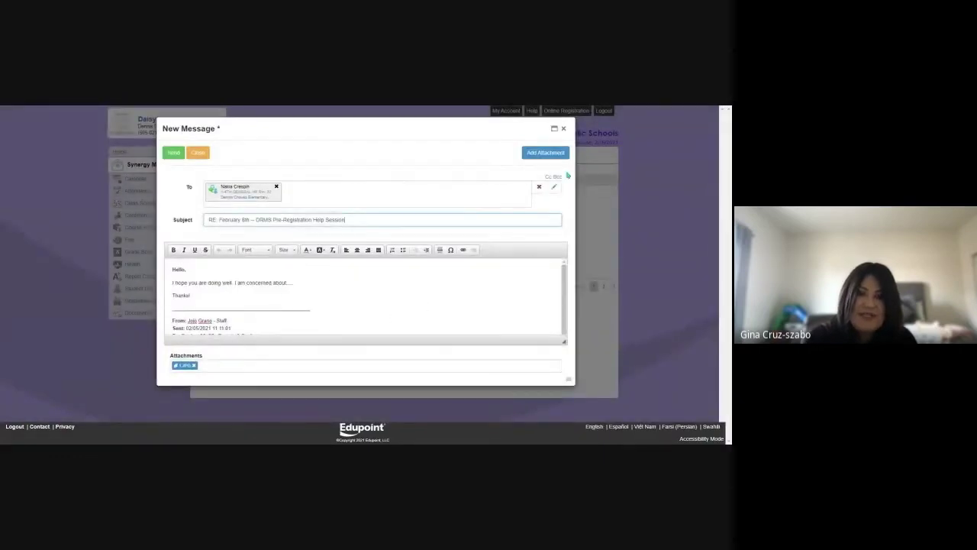
{"action": "left_click", "coordinate": [193, 155]}
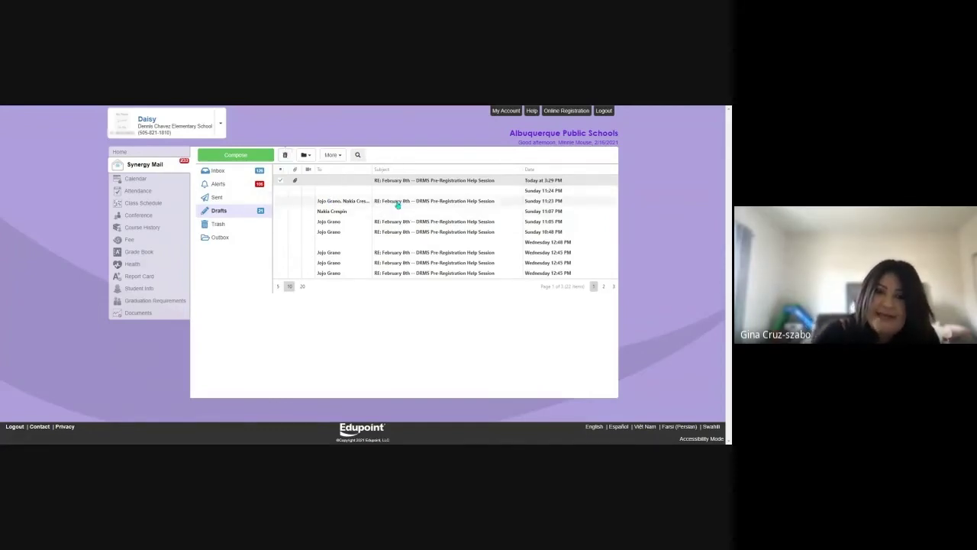
Preview a reply draft at full width, then delete the newest draft from Drafts.
{"action": "double_click", "coordinate": [399, 201]}
{"action": "left_click", "coordinate": [555, 129]}
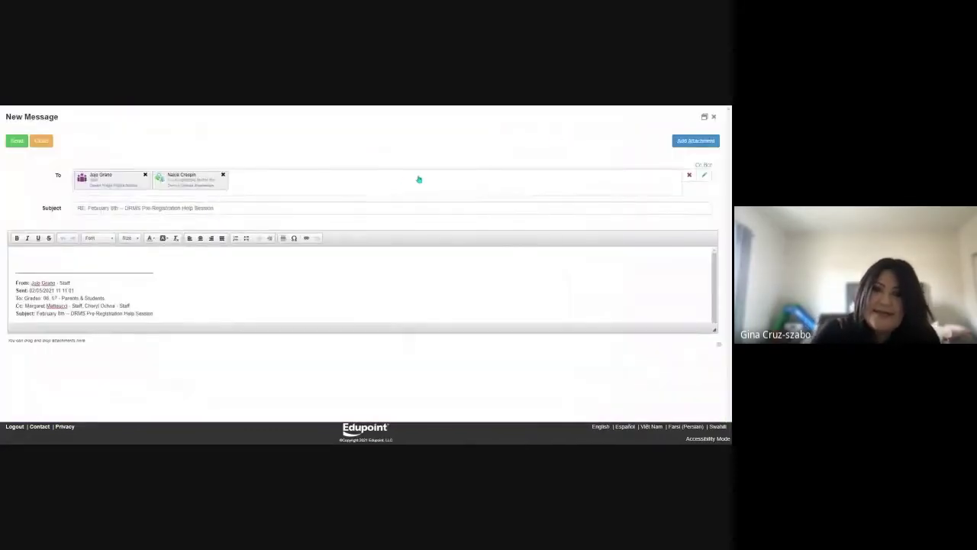
{"action": "left_click", "coordinate": [713, 116]}
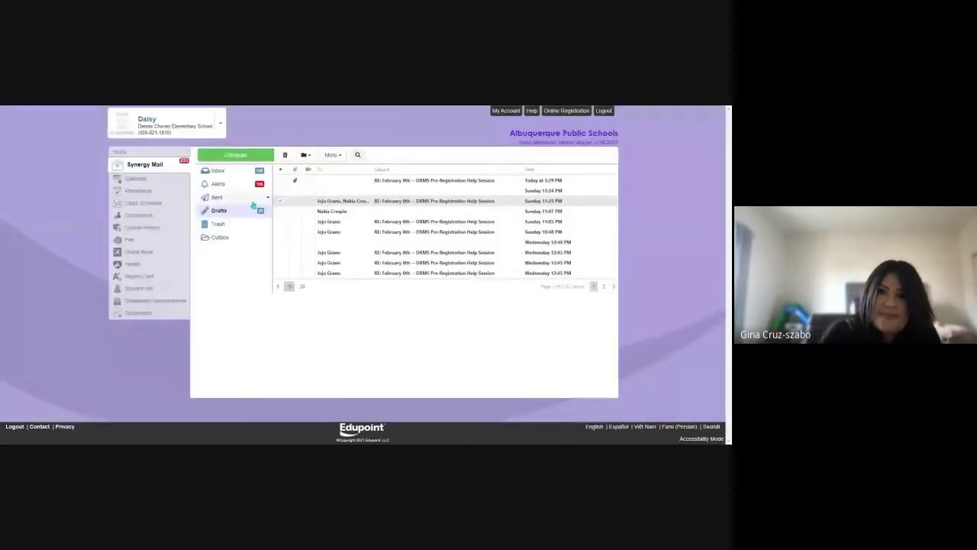
{"action": "left_click", "coordinate": [280, 181]}
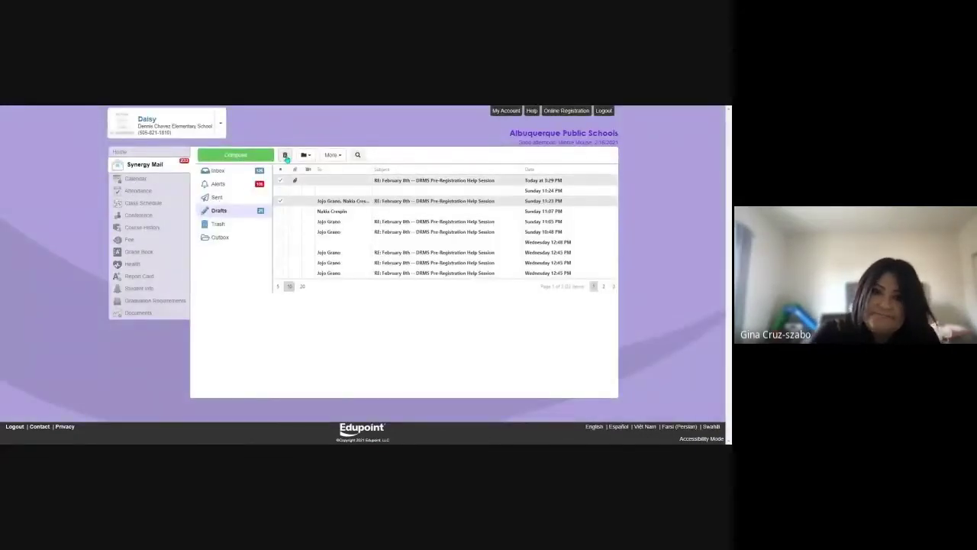
{"action": "left_click", "coordinate": [280, 201]}
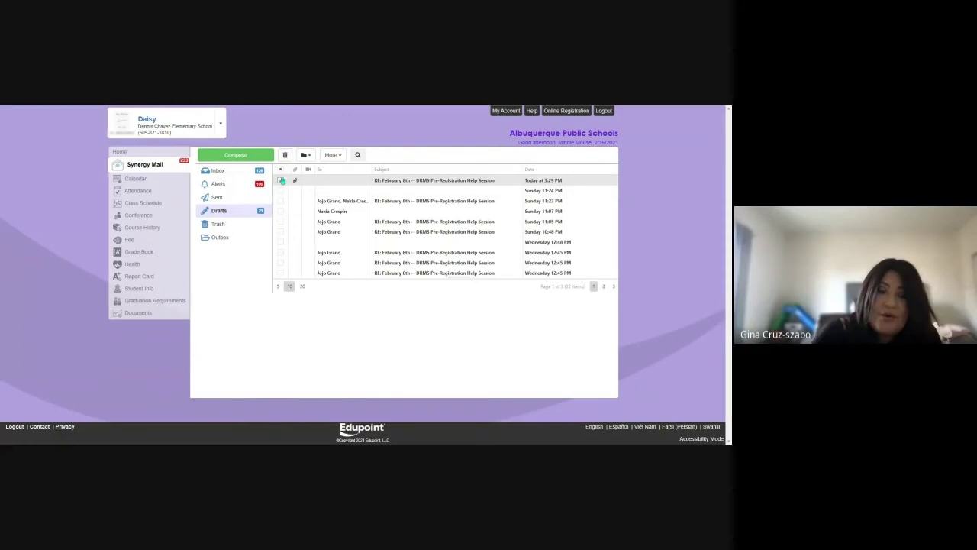
{"action": "left_click", "coordinate": [285, 156]}
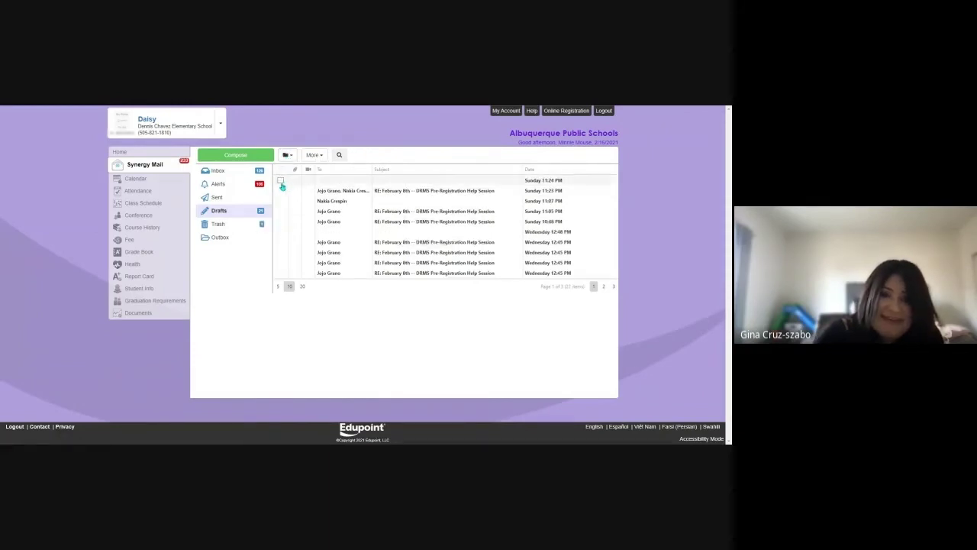
Check Trash, delete a second draft from Drafts, and view the Trash folder again.
{"action": "left_click", "coordinate": [281, 191]}
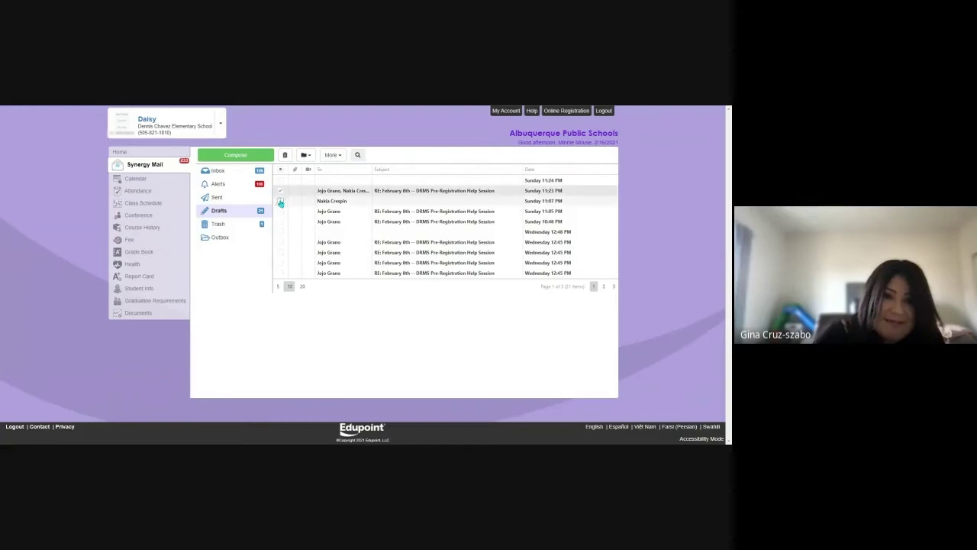
{"action": "left_click", "coordinate": [233, 229]}
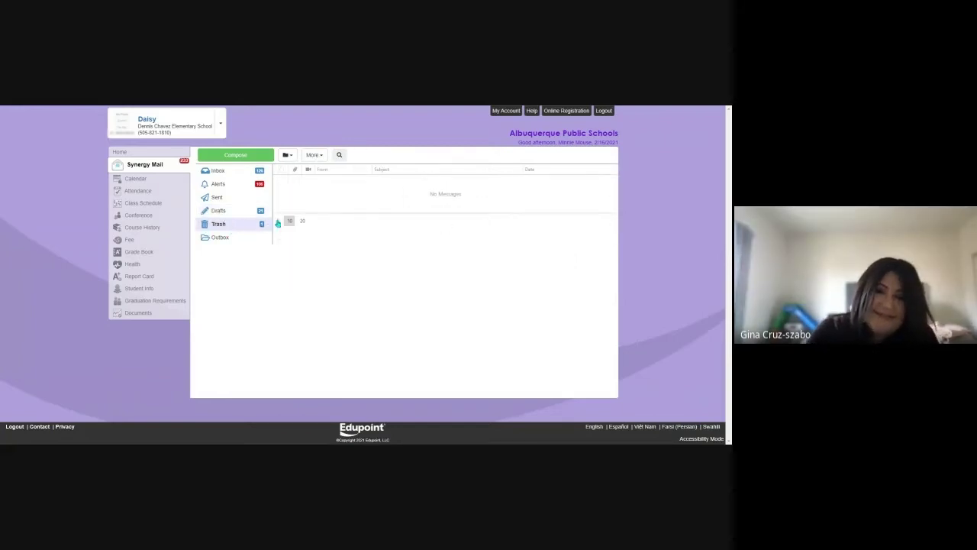
{"action": "mouse_move", "coordinate": [217, 224]}
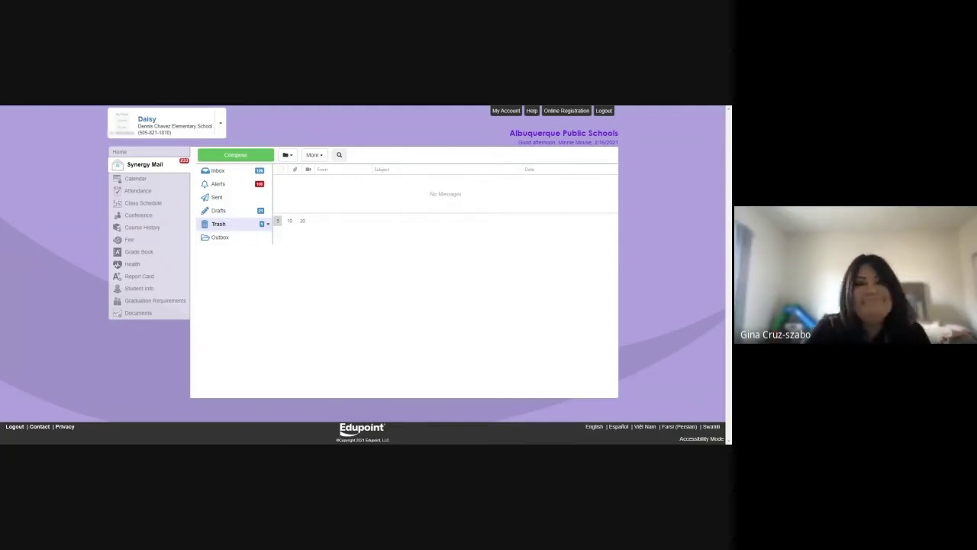
{"action": "left_click", "coordinate": [221, 212]}
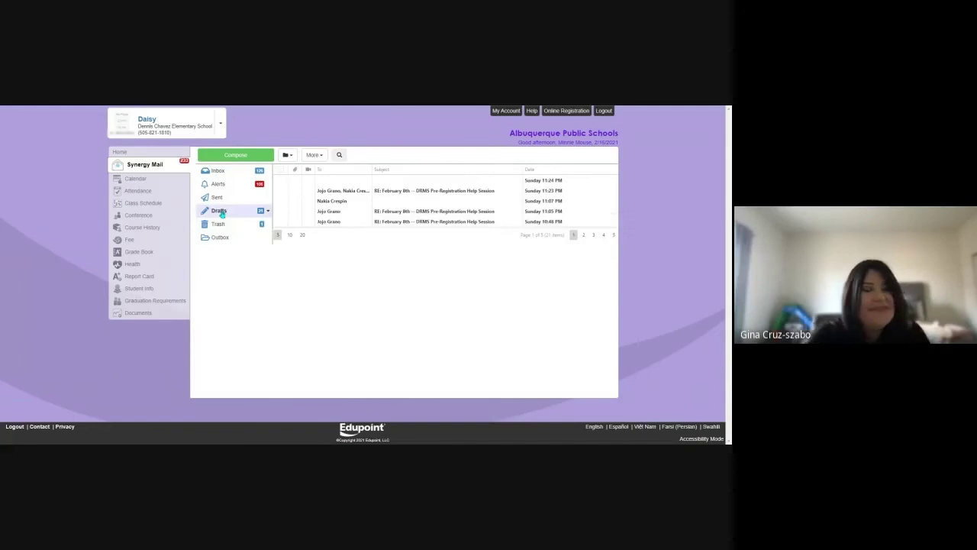
{"action": "left_click", "coordinate": [280, 191]}
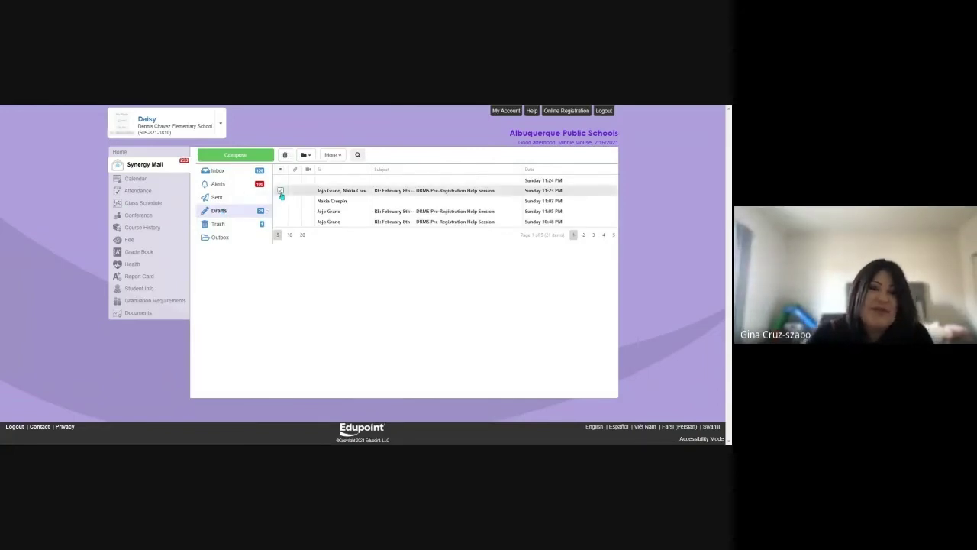
{"action": "left_click", "coordinate": [286, 156]}
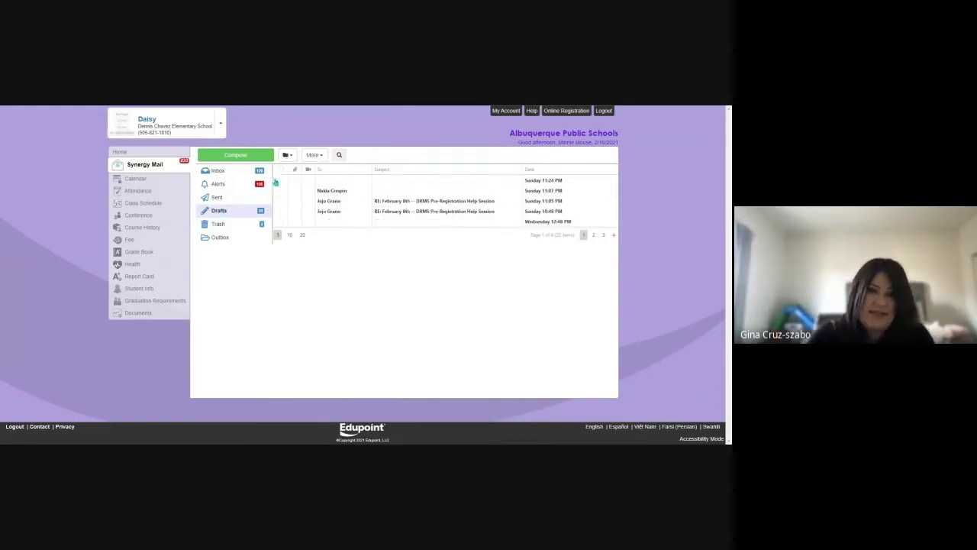
{"action": "left_click", "coordinate": [220, 225]}
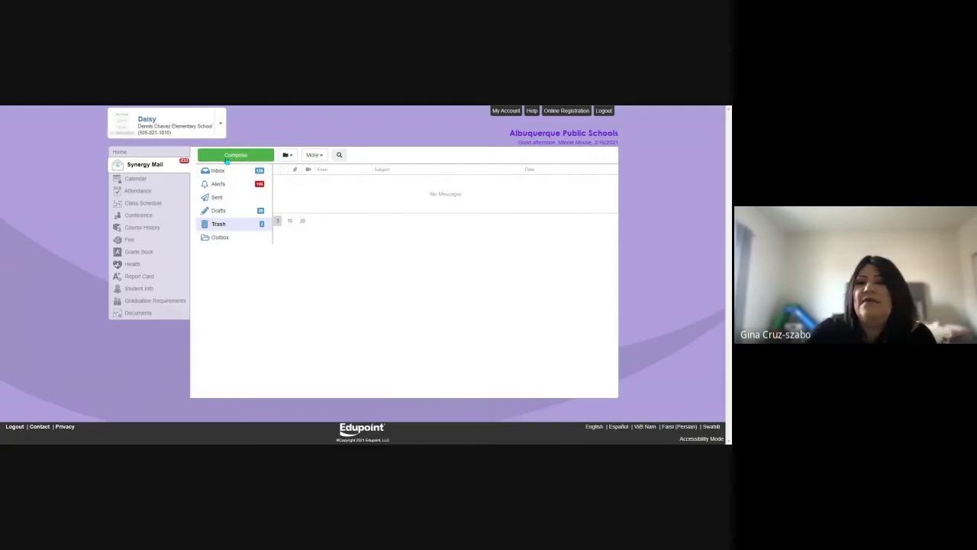
Enter an assignments folder name under New Folder, then cancel without creating it.
{"action": "left_click", "coordinate": [287, 157]}
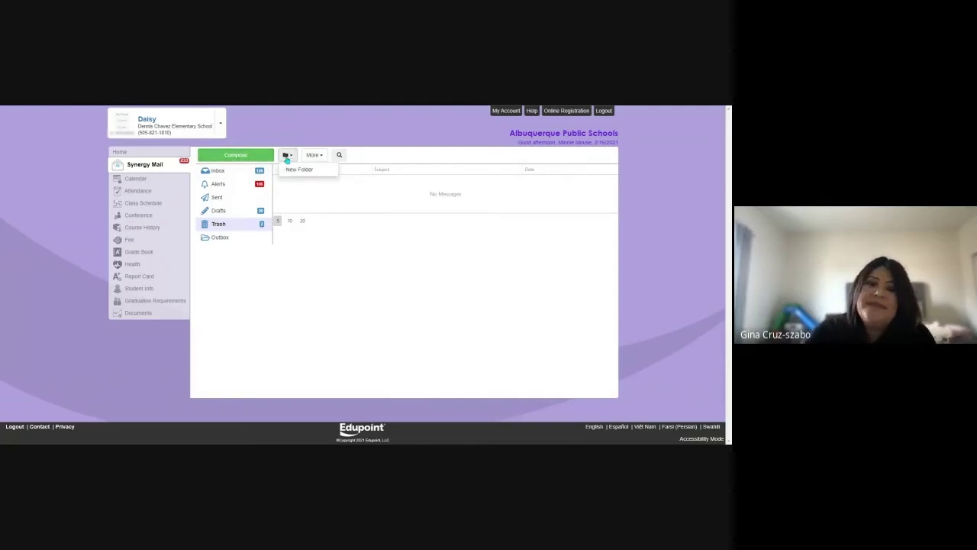
{"action": "left_click", "coordinate": [287, 156]}
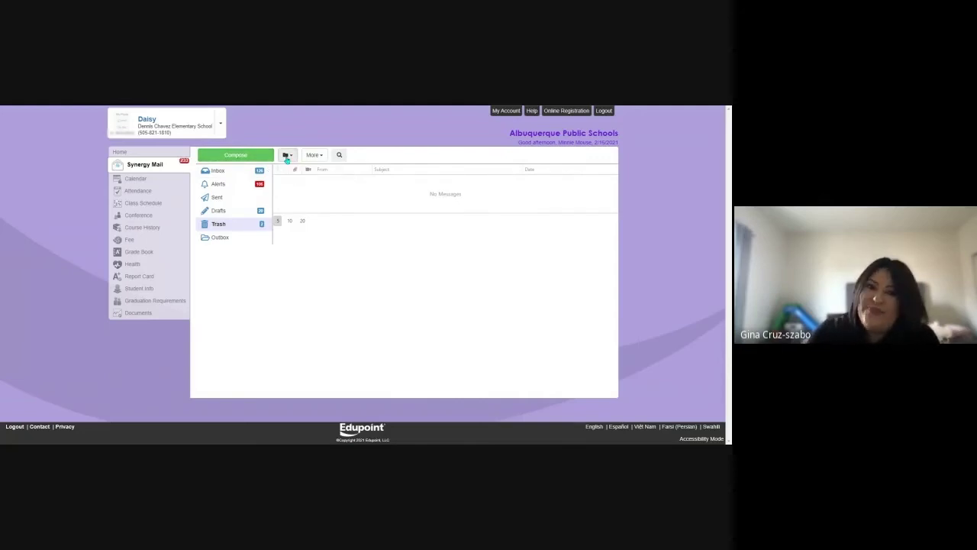
{"action": "left_click", "coordinate": [287, 156]}
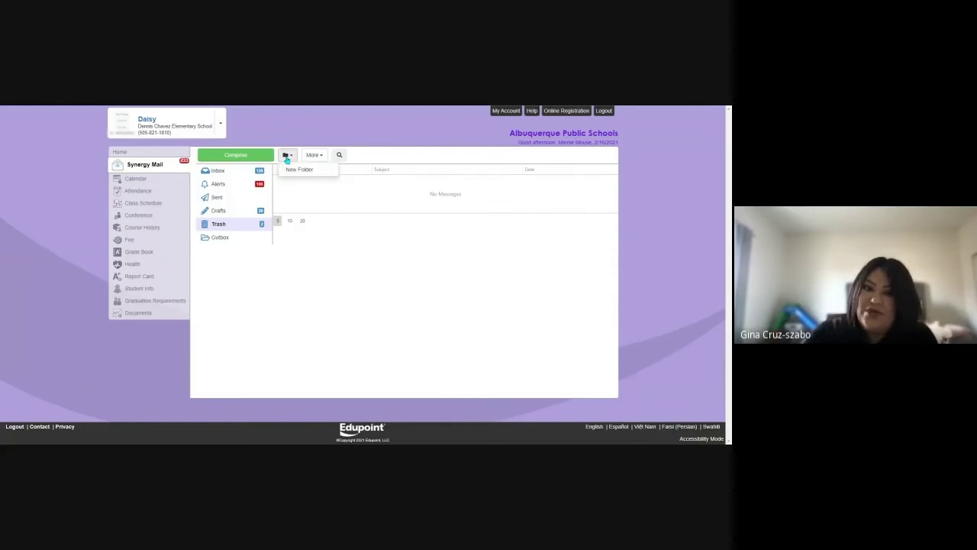
{"action": "left_click", "coordinate": [300, 169]}
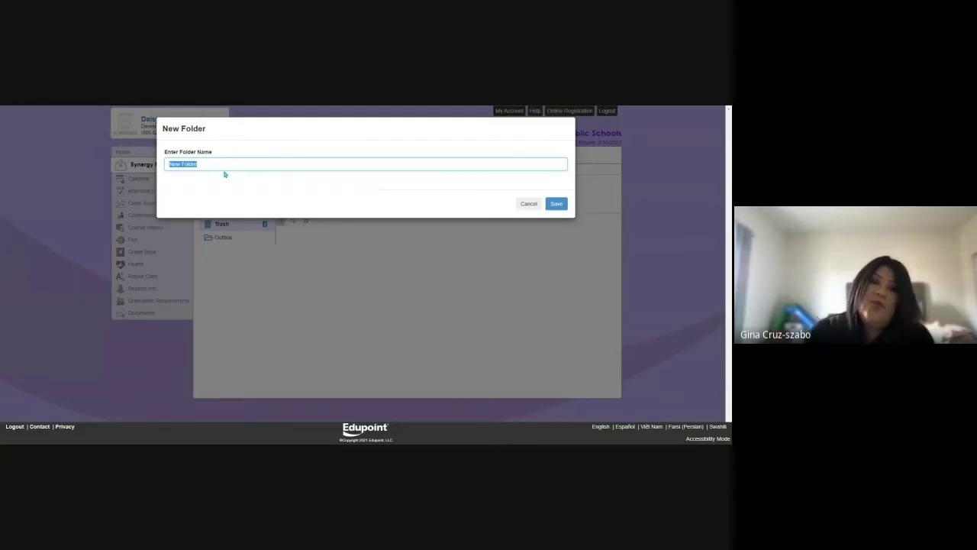
{"action": "type", "text": "Daisy"}
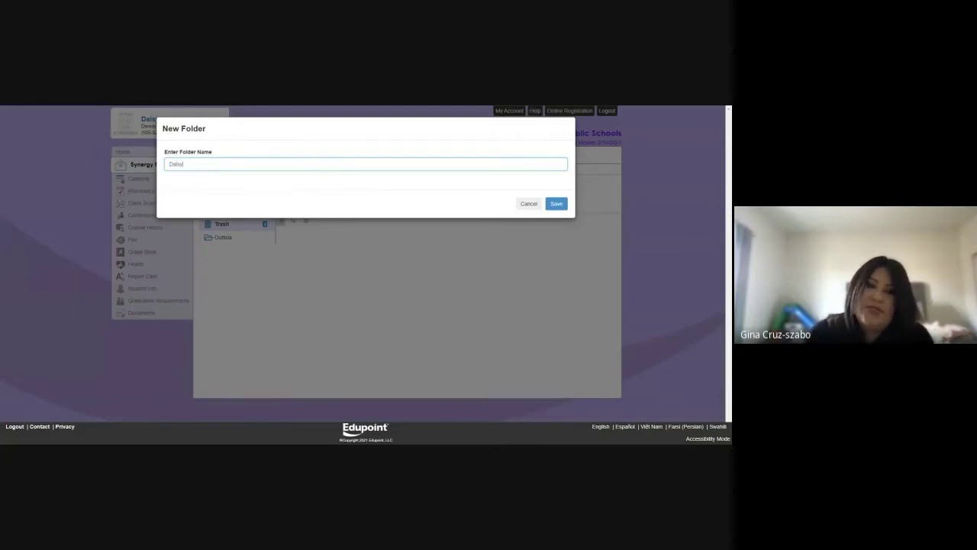
{"action": "type", "text": "'s Assignments"}
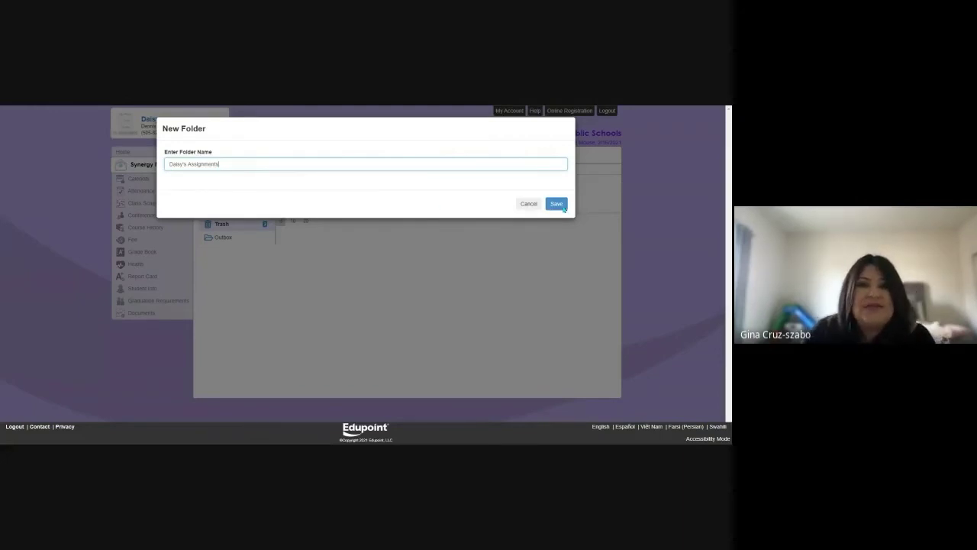
{"action": "left_click", "coordinate": [560, 204]}
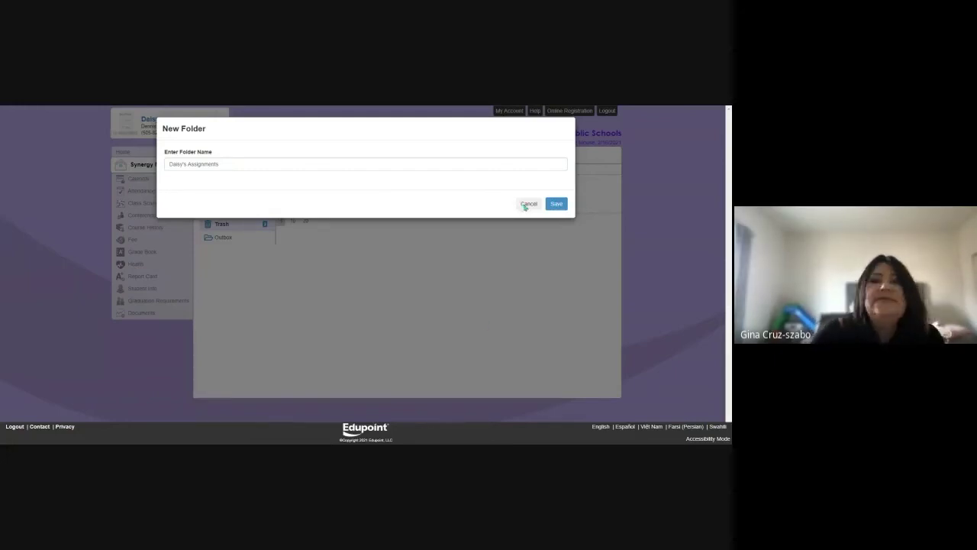
{"action": "left_click", "coordinate": [473, 298]}
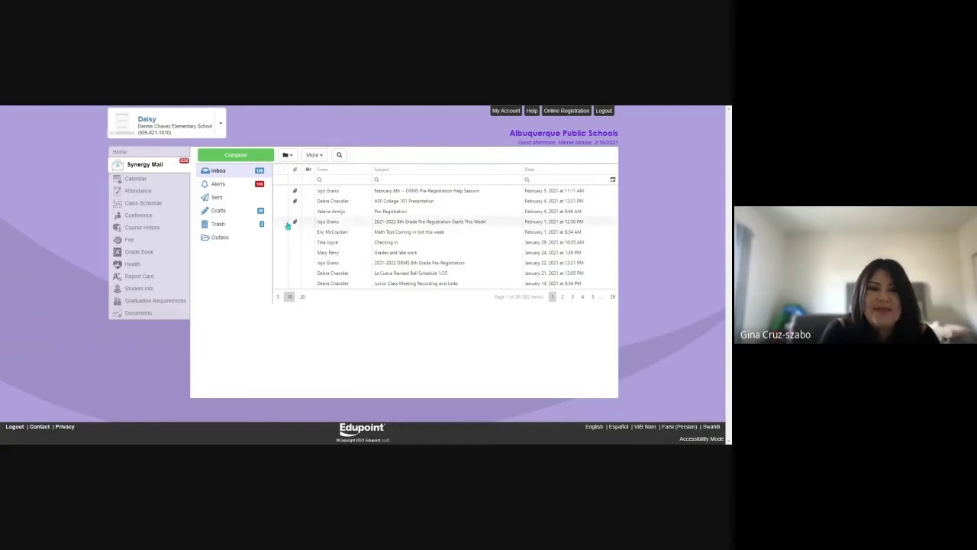
Reload the Inbox and try 5, 10 and 20 messages per page, settling on 10.
{"action": "left_click", "coordinate": [219, 174]}
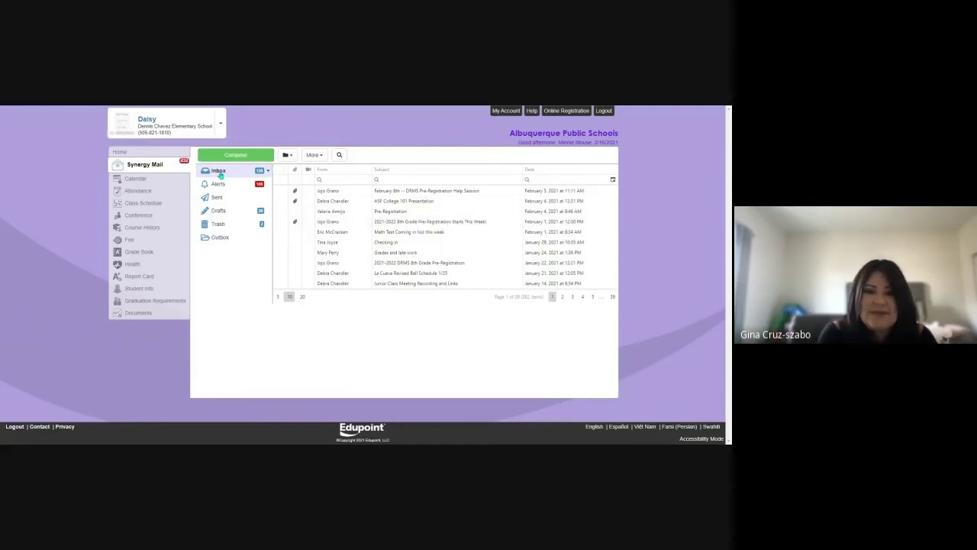
{"action": "left_click", "coordinate": [277, 298]}
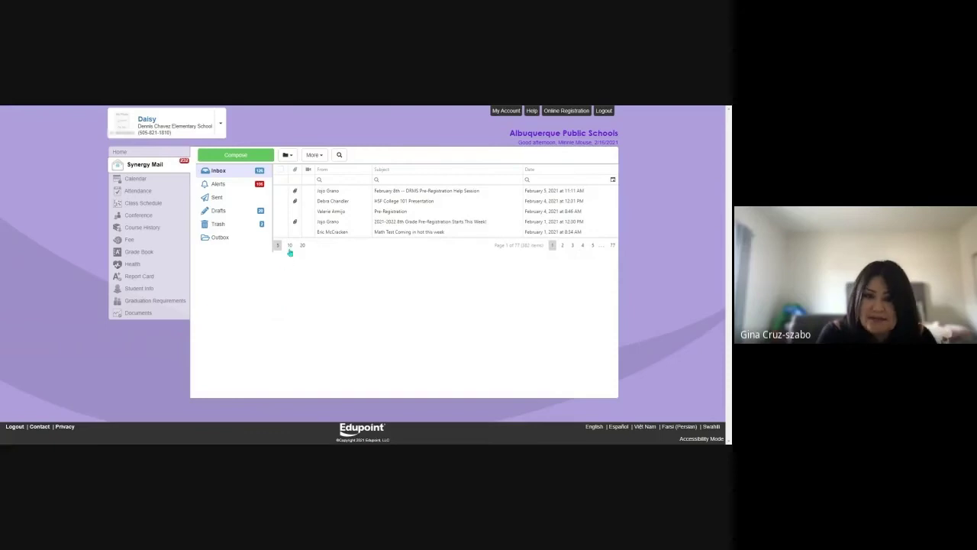
{"action": "left_click", "coordinate": [291, 248]}
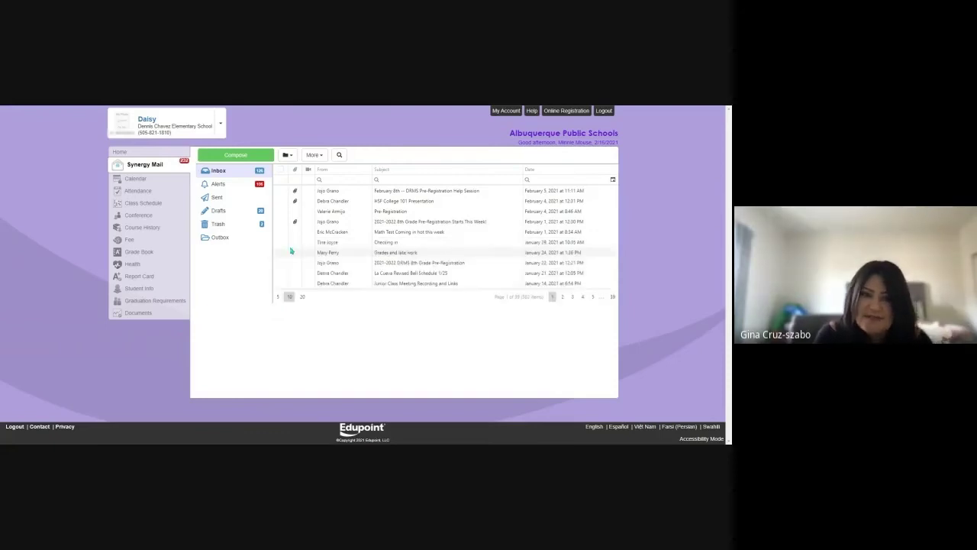
{"action": "left_click", "coordinate": [302, 297]}
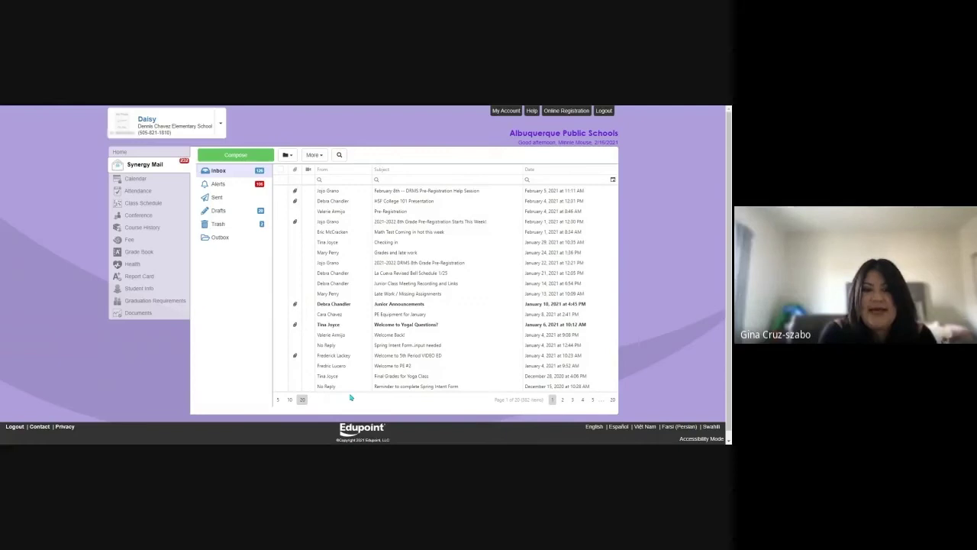
{"action": "left_click", "coordinate": [291, 400]}
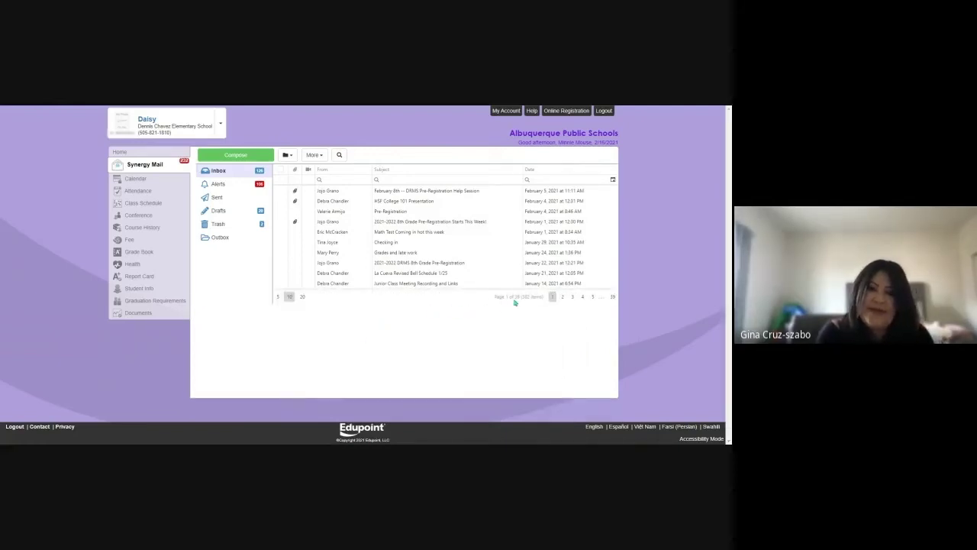
Page through the inbox to pages 2, 3 and 4, then the last page and page 1, twice.
{"action": "left_click", "coordinate": [562, 299]}
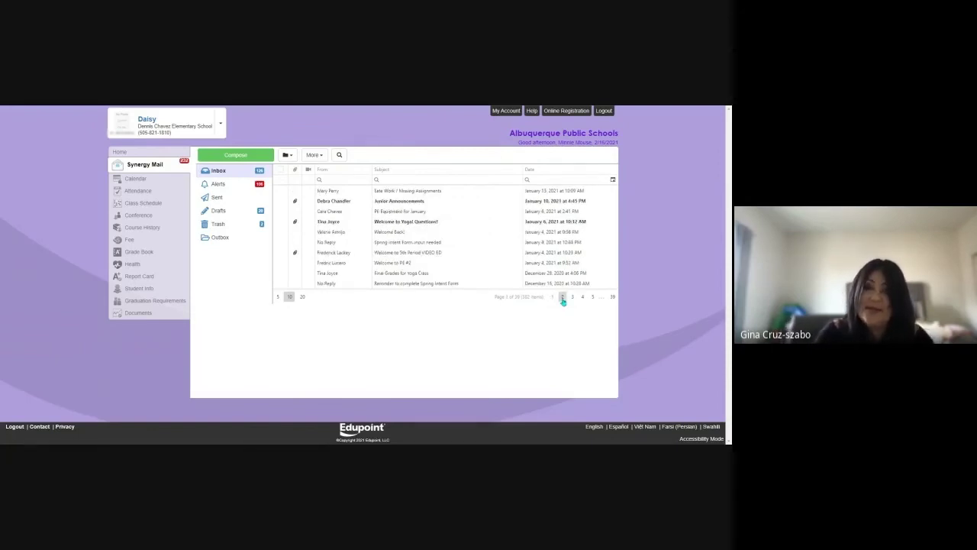
{"action": "left_click", "coordinate": [572, 299]}
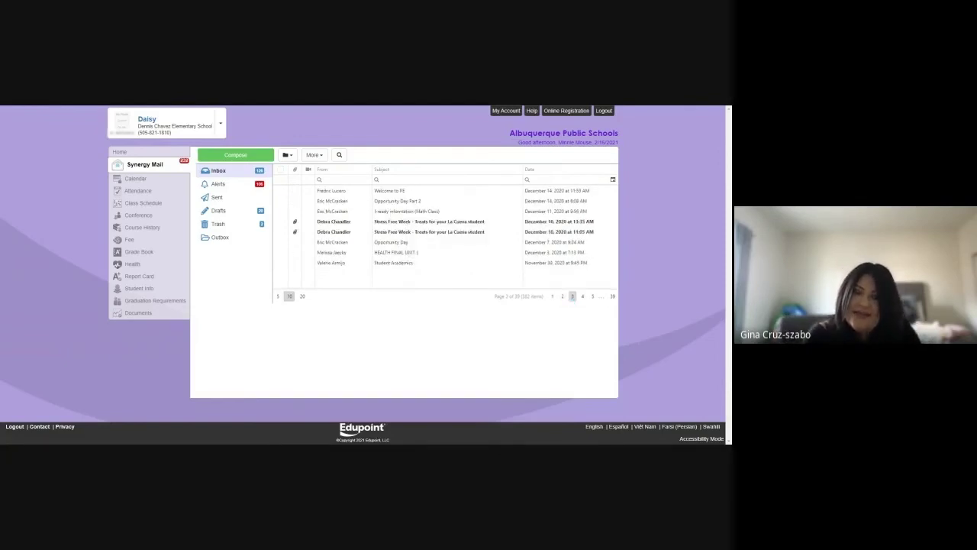
{"action": "left_click", "coordinate": [581, 297]}
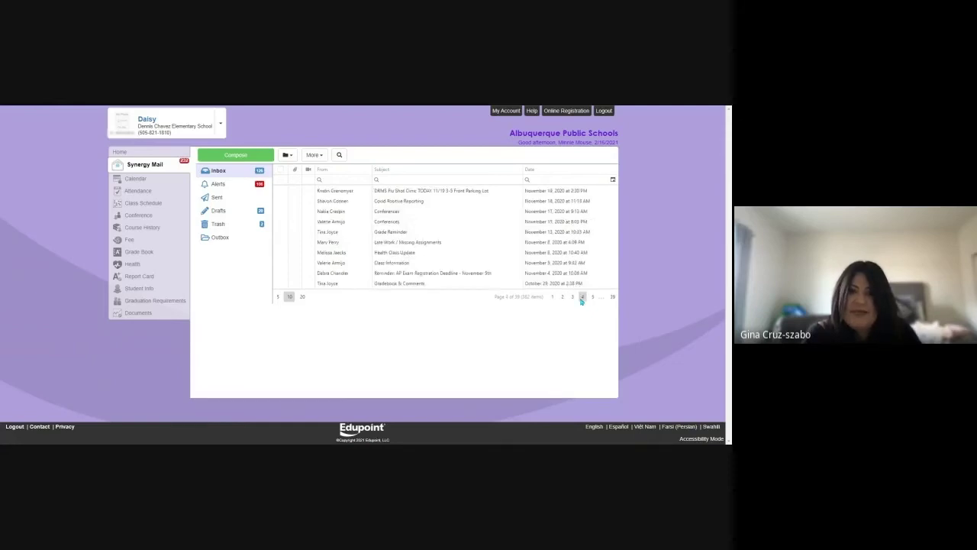
{"action": "left_click", "coordinate": [612, 297]}
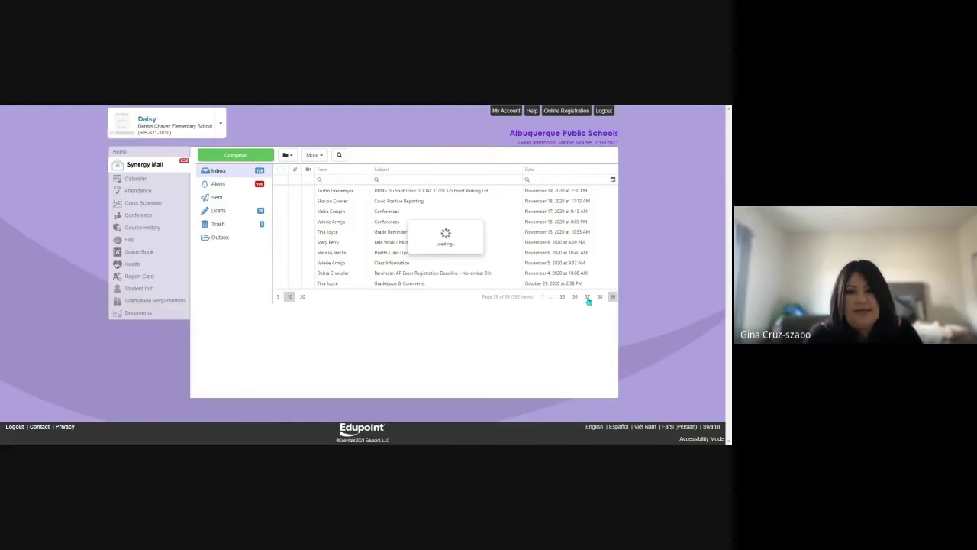
{"action": "left_click", "coordinate": [542, 297]}
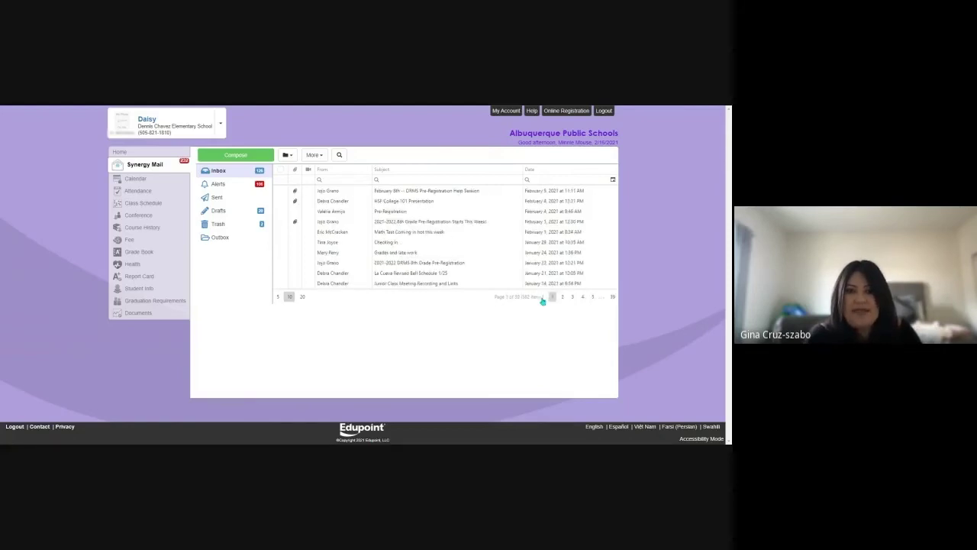
{"action": "left_click", "coordinate": [611, 297]}
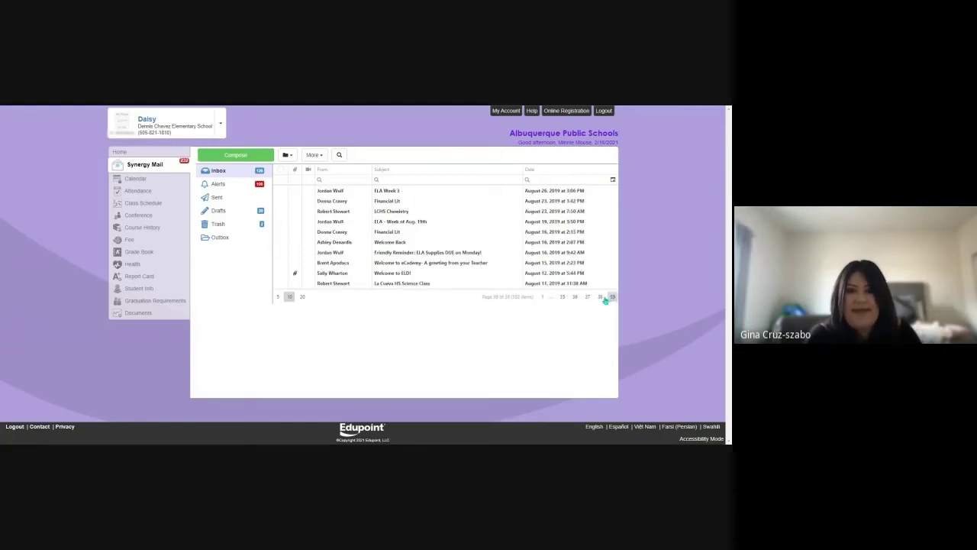
{"action": "left_click", "coordinate": [543, 297]}
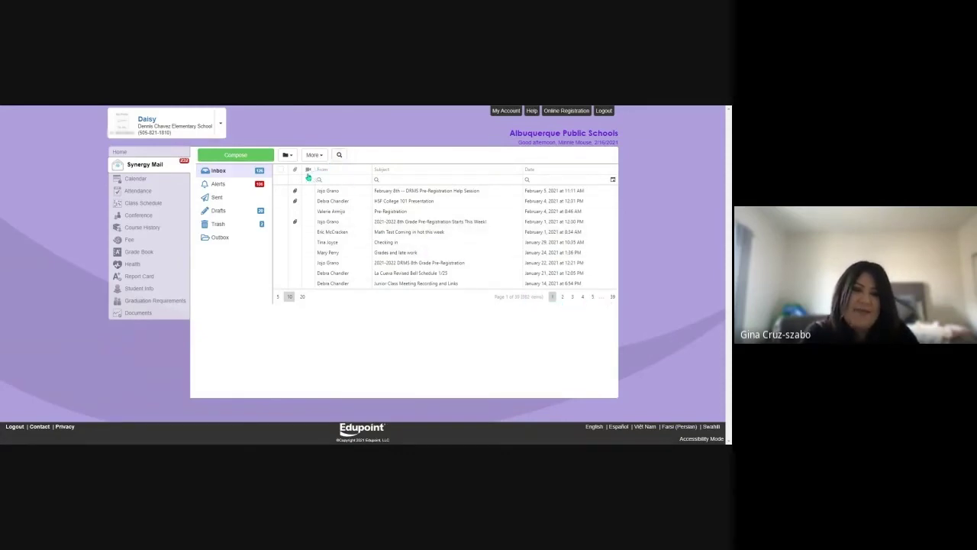
{"action": "mouse_move", "coordinate": [229, 184]}
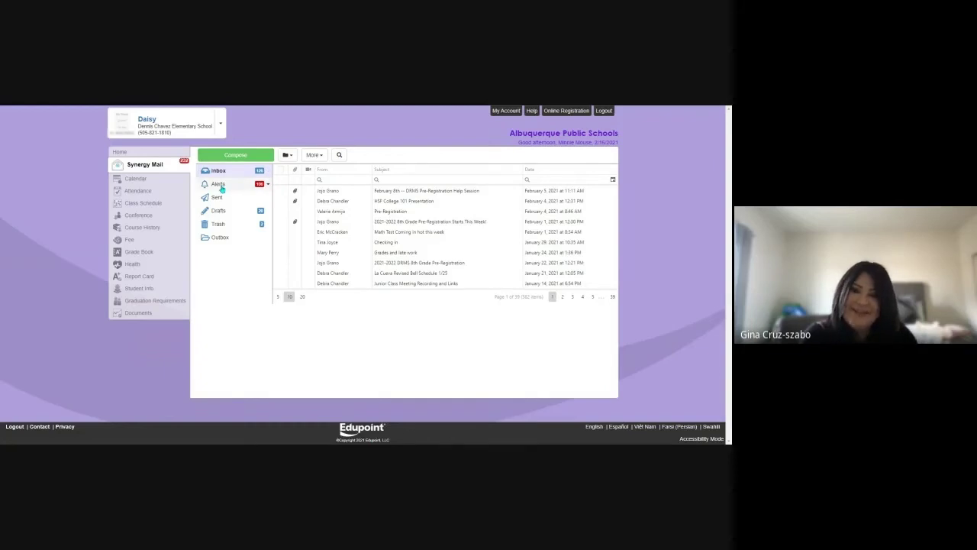
Open the Alerts folder (112 items) and show the More options list.
{"action": "left_click", "coordinate": [221, 187]}
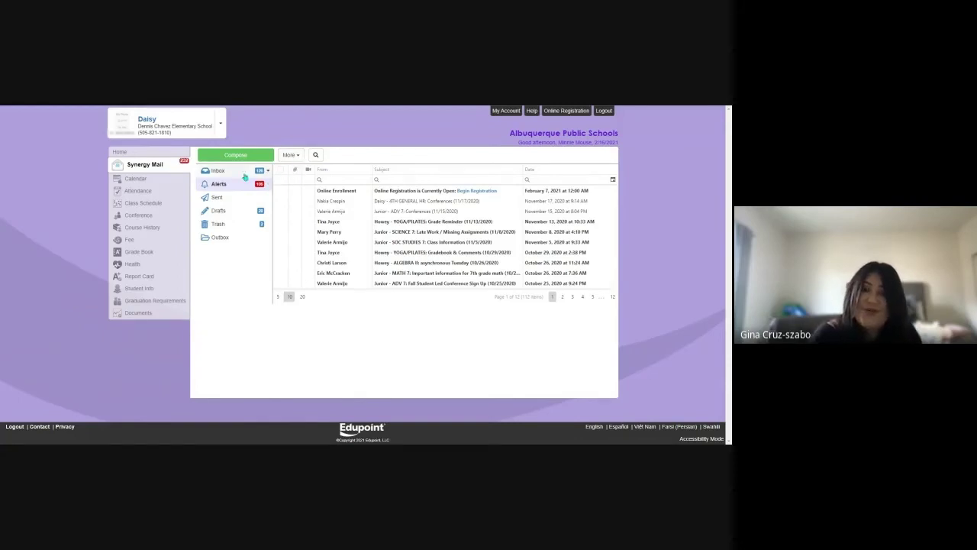
{"action": "left_click", "coordinate": [300, 156]}
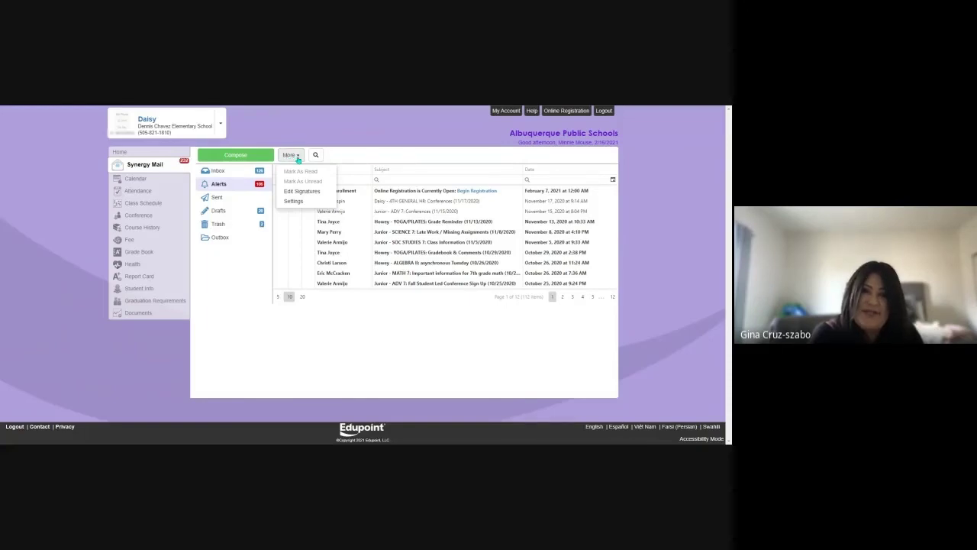
In More > Settings, enable forwarding Synergy Mail copies and highlight both forwarding addresses.
{"action": "left_click", "coordinate": [295, 202]}
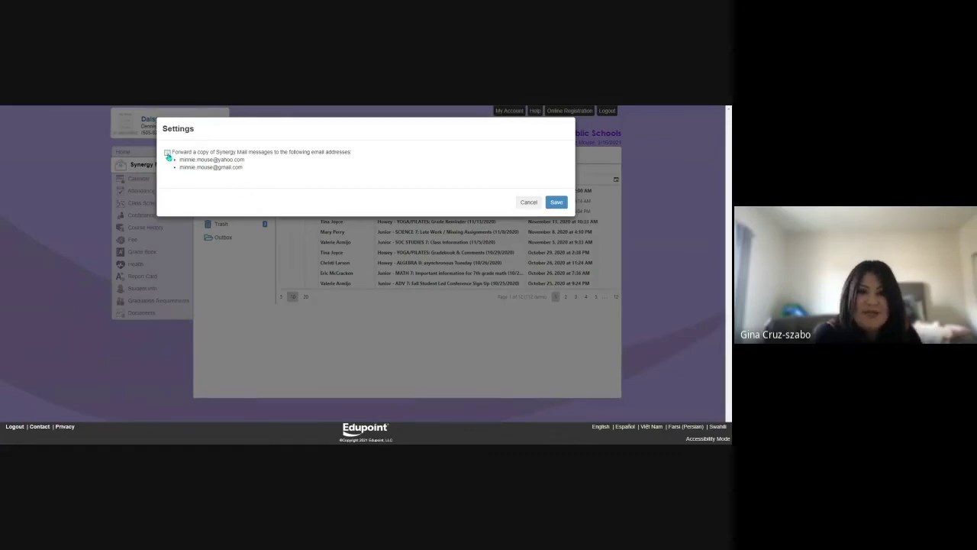
{"action": "left_click", "coordinate": [168, 153]}
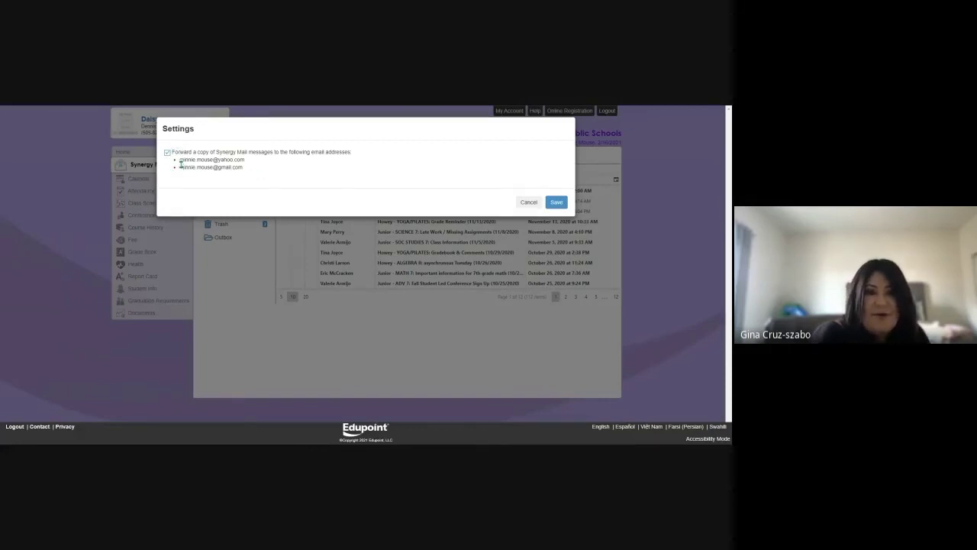
{"action": "left_click_drag", "start_coordinate": [244, 168], "coordinate": [179, 159]}
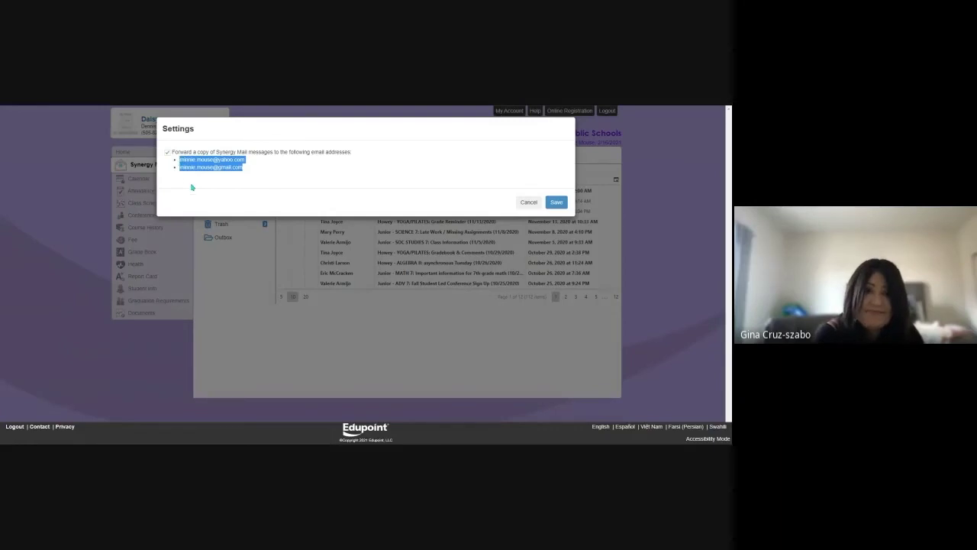
{"action": "left_click", "coordinate": [191, 187]}
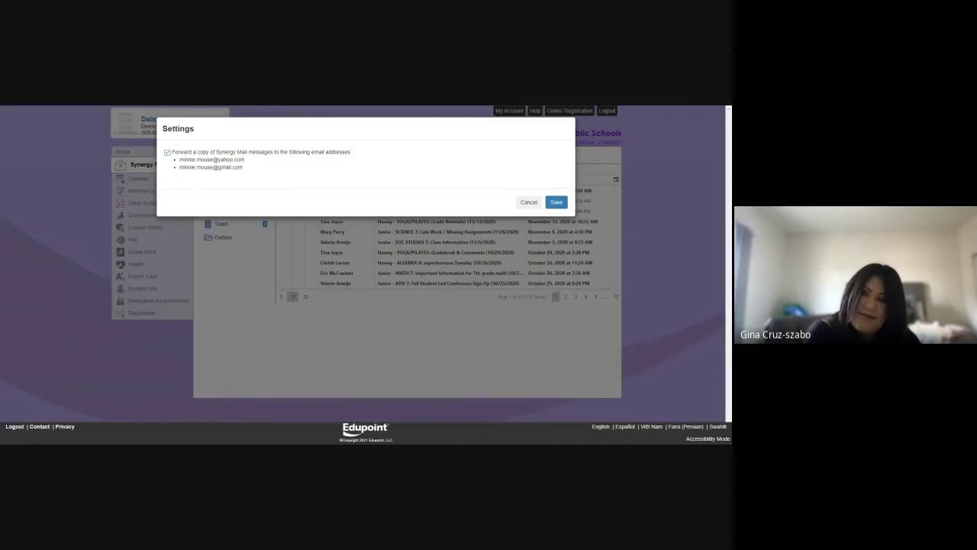
Save the mail settings, then reopen and close them from More > Settings.
{"action": "left_click", "coordinate": [555, 203]}
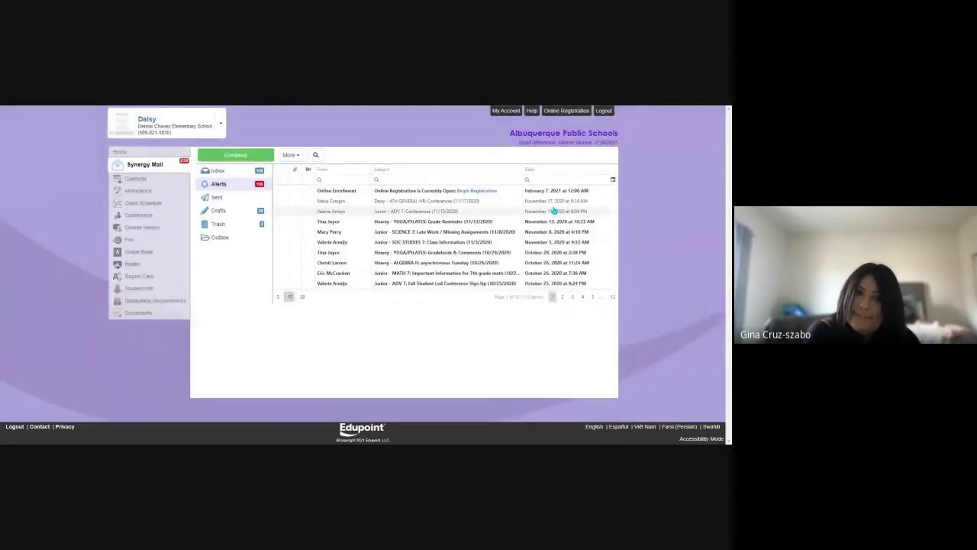
{"action": "left_click", "coordinate": [289, 154]}
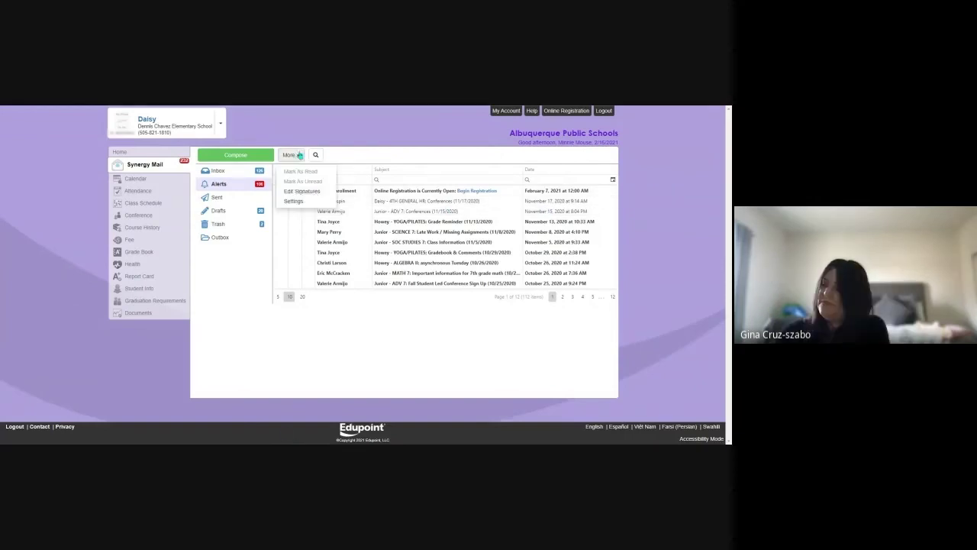
{"action": "left_click", "coordinate": [290, 196]}
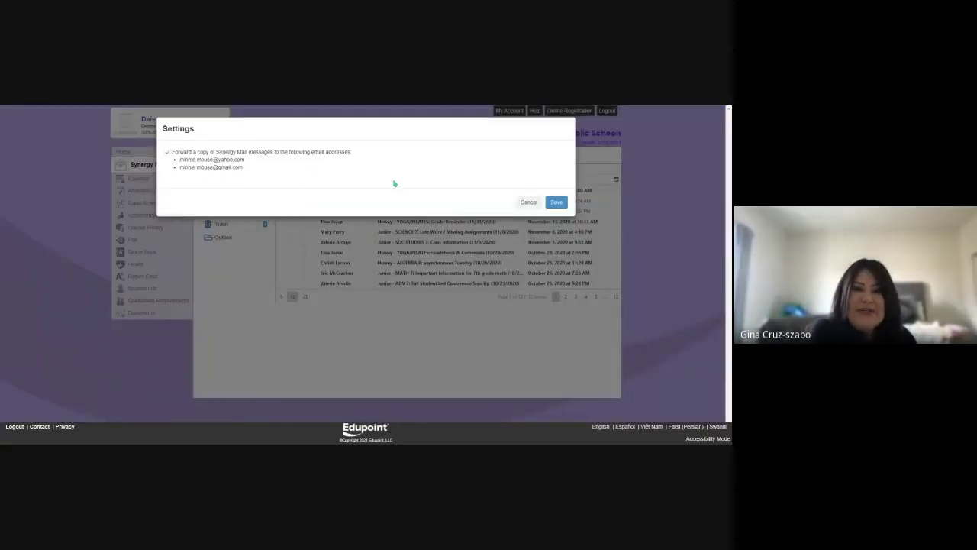
{"action": "left_click", "coordinate": [556, 202]}
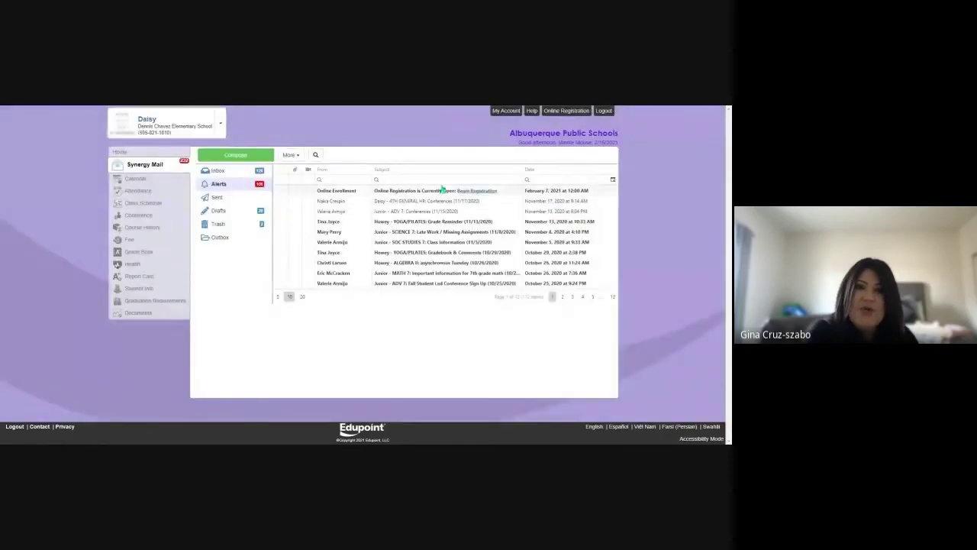
{"action": "left_click", "coordinate": [291, 155]}
{"action": "left_click", "coordinate": [300, 203]}
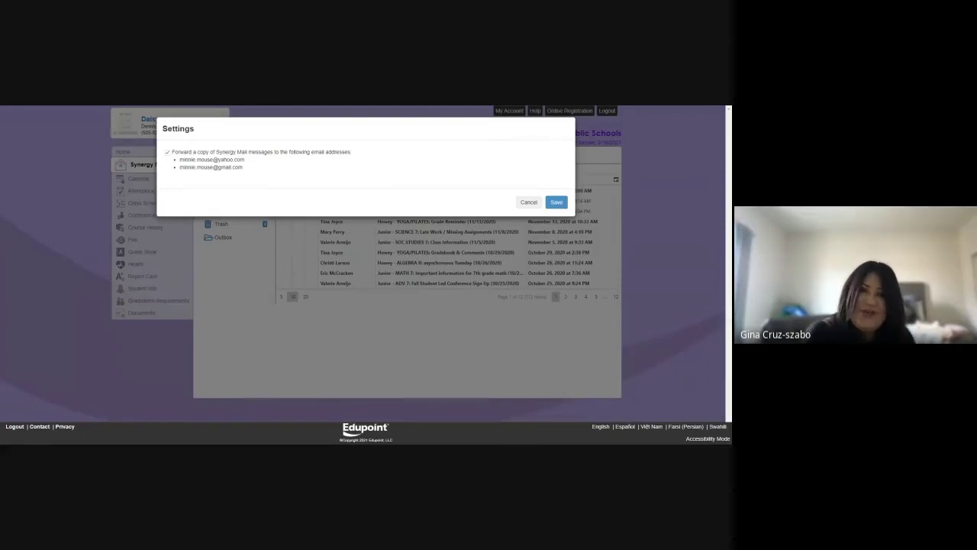
Toggle the forwarding checkbox, highlight both addresses, and save the forwarding settings.
{"action": "left_click", "coordinate": [167, 153]}
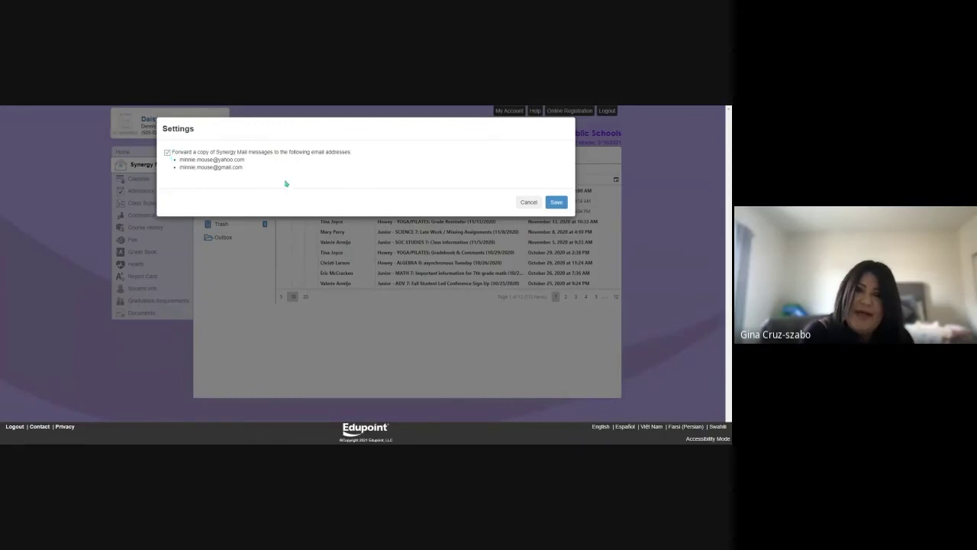
{"action": "mouse_move", "coordinate": [244, 171]}
{"action": "left_mouse_down"}
{"action": "mouse_move", "coordinate": [183, 170]}
{"action": "mouse_move", "coordinate": [177, 160]}
{"action": "left_mouse_up"}
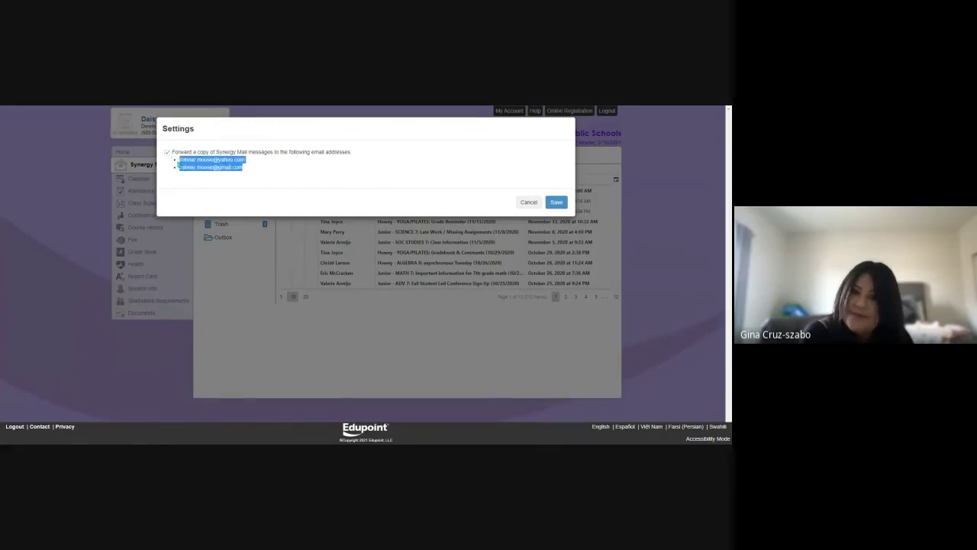
{"action": "left_click", "coordinate": [280, 191]}
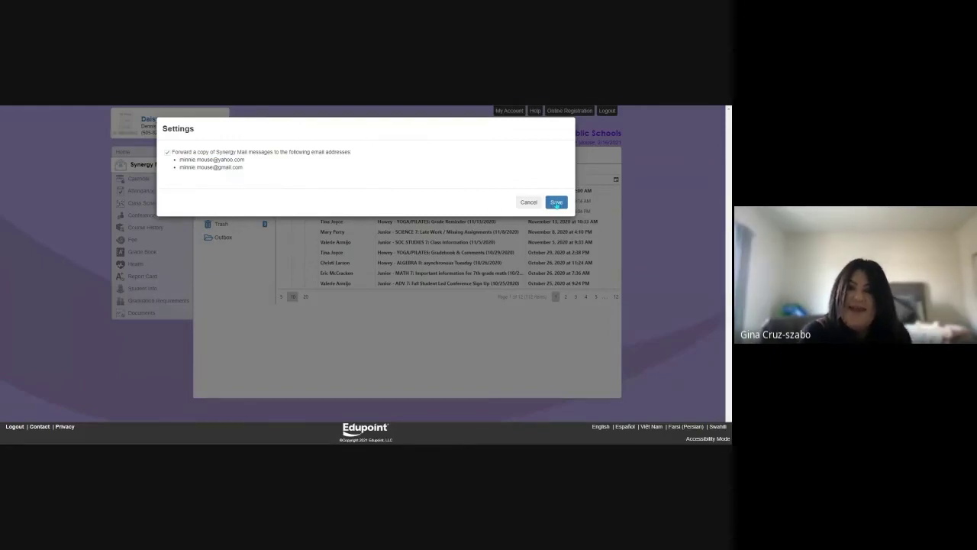
{"action": "left_click", "coordinate": [556, 203]}
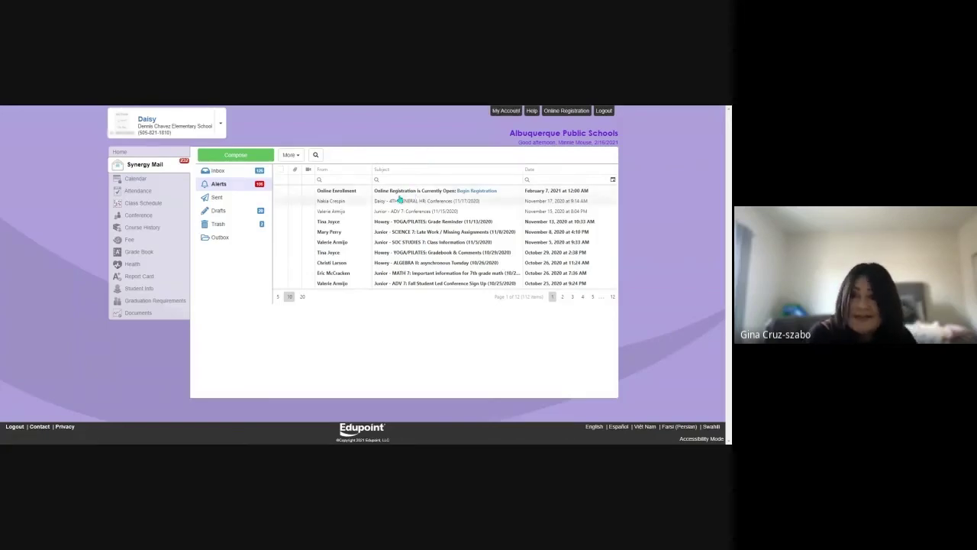
Leave account information and show the Inbox, page 1 of 39 with the ten newest messages.
{"action": "left_click", "coordinate": [216, 172]}
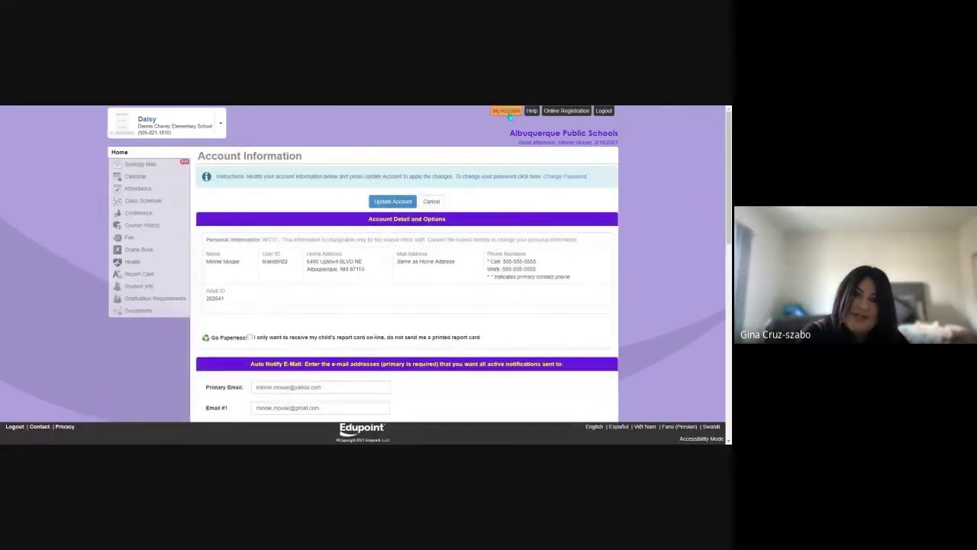
{"action": "left_click", "coordinate": [137, 166]}
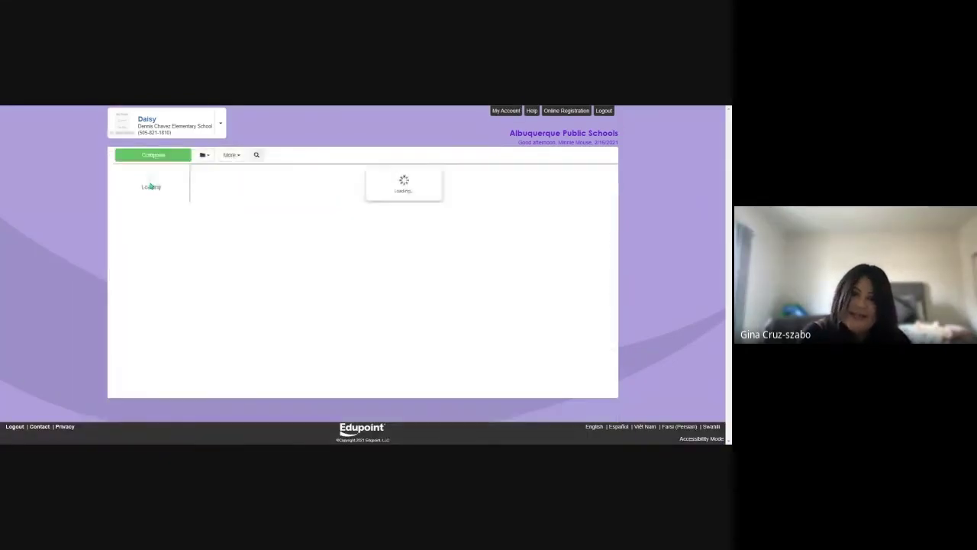
{"action": "left_click", "coordinate": [229, 176]}
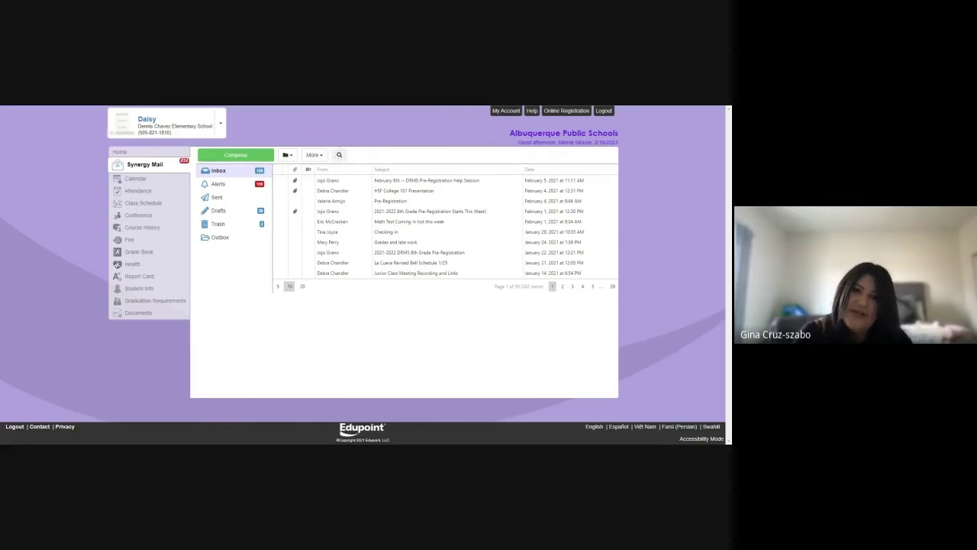
Show the filter boxes, search the From filter for a sender's name, then clear it.
{"action": "left_click", "coordinate": [341, 157]}
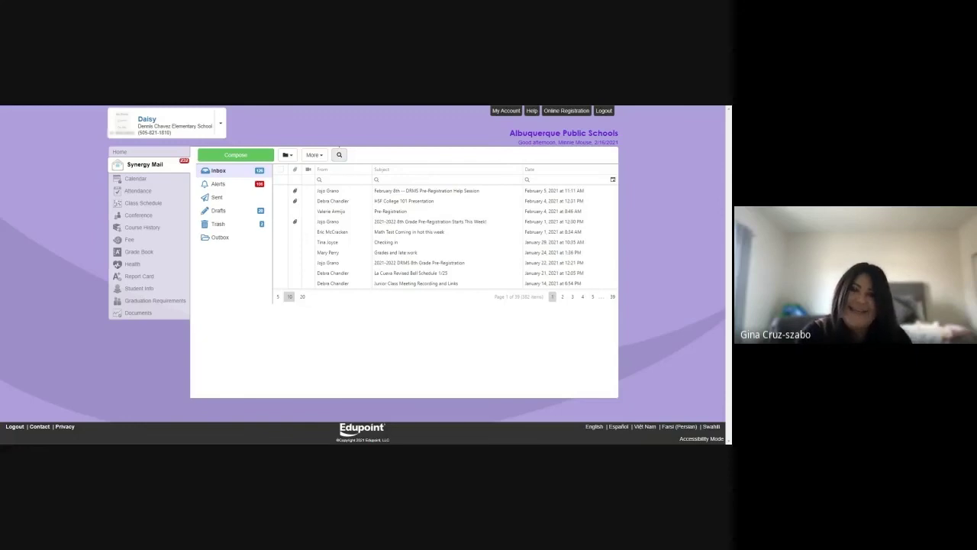
{"action": "left_click", "coordinate": [338, 180]}
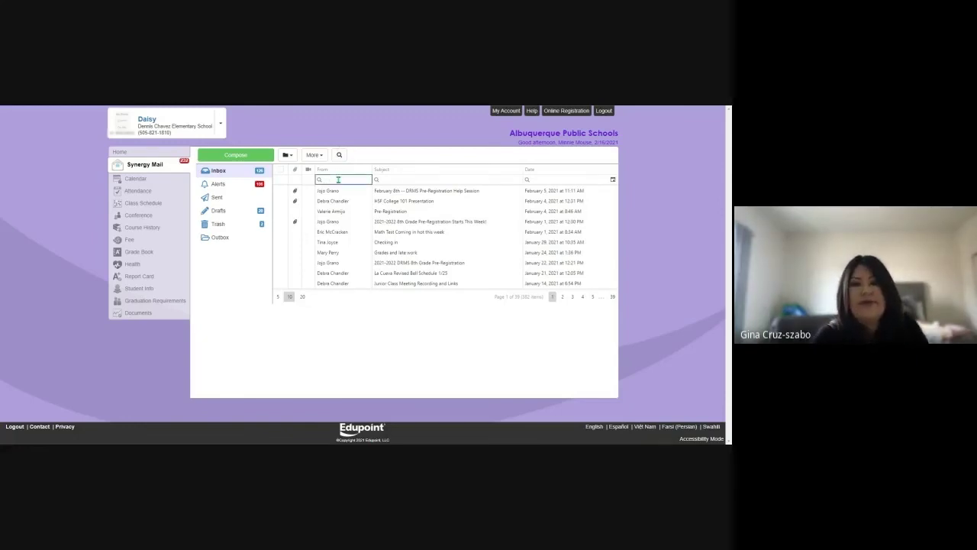
{"action": "type", "text": "Jojo"}
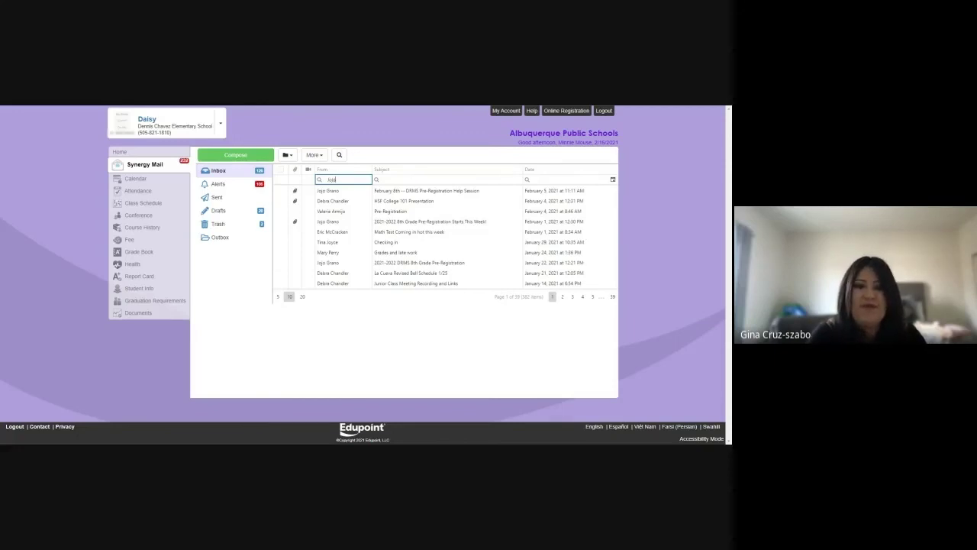
{"action": "key", "text": "Return"}
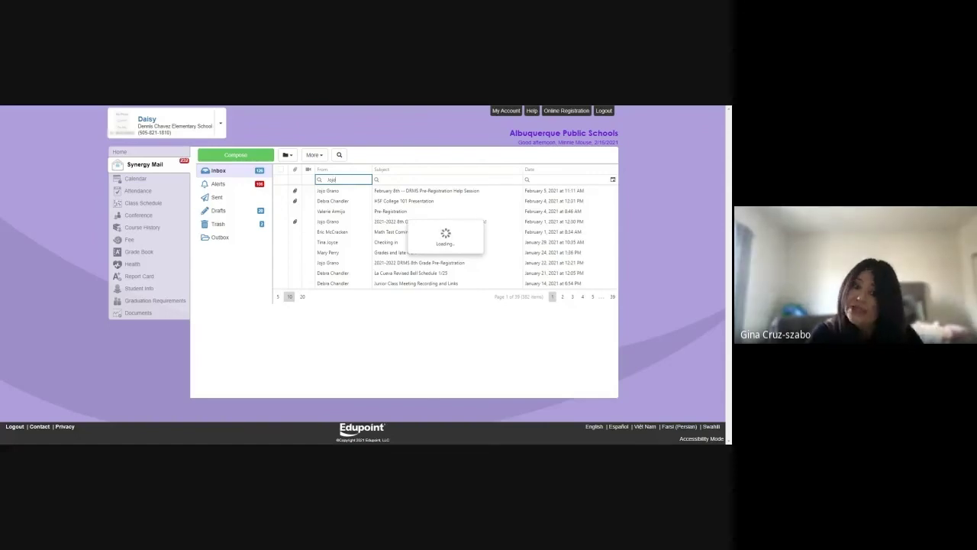
{"action": "key", "text": "BackSpace"}
{"action": "key", "text": "BackSpace"}
{"action": "key", "text": "BackSpace"}
{"action": "key", "text": "BackSpace"}
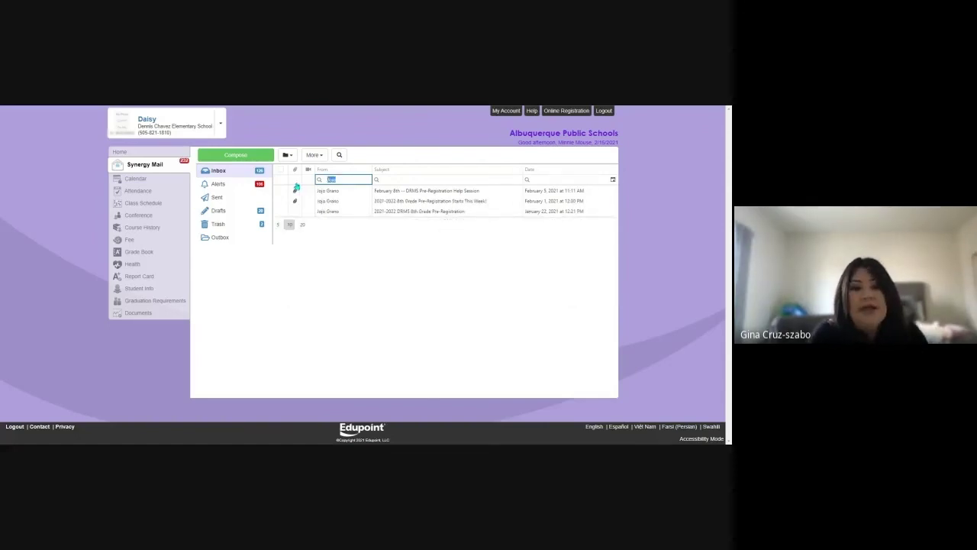
Filter subjects by 'registration', try 5 then 10 per page, and open the pre-registration message.
{"action": "left_click", "coordinate": [396, 179]}
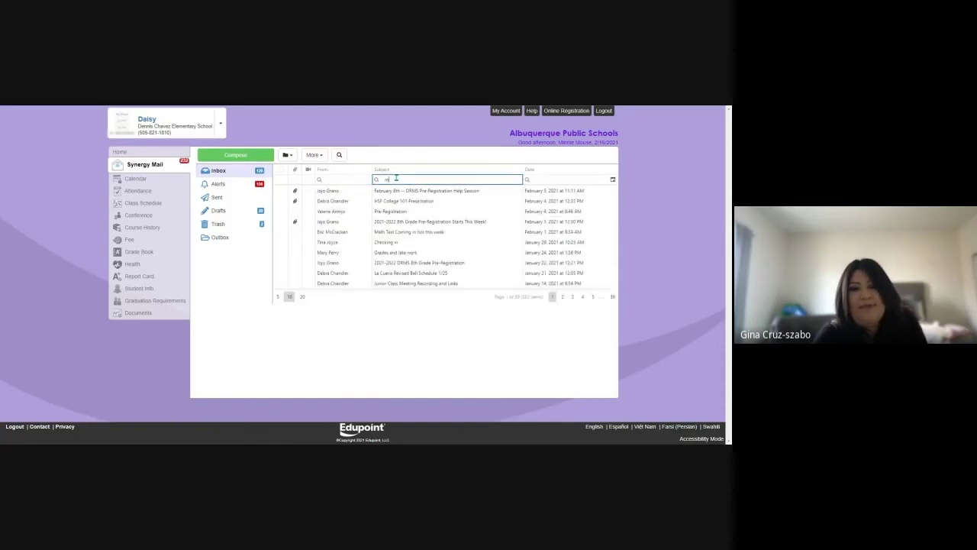
{"action": "type", "text": "registration"}
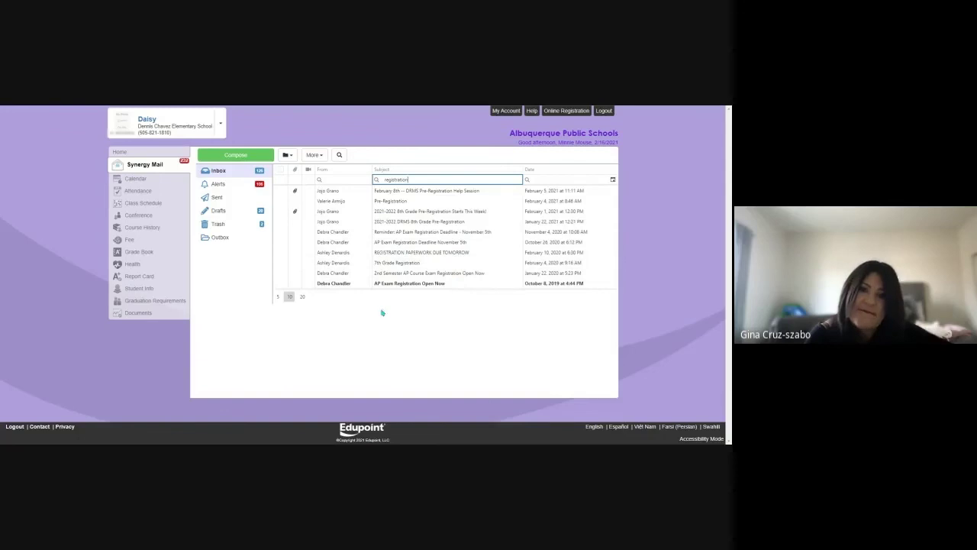
{"action": "left_click", "coordinate": [278, 296]}
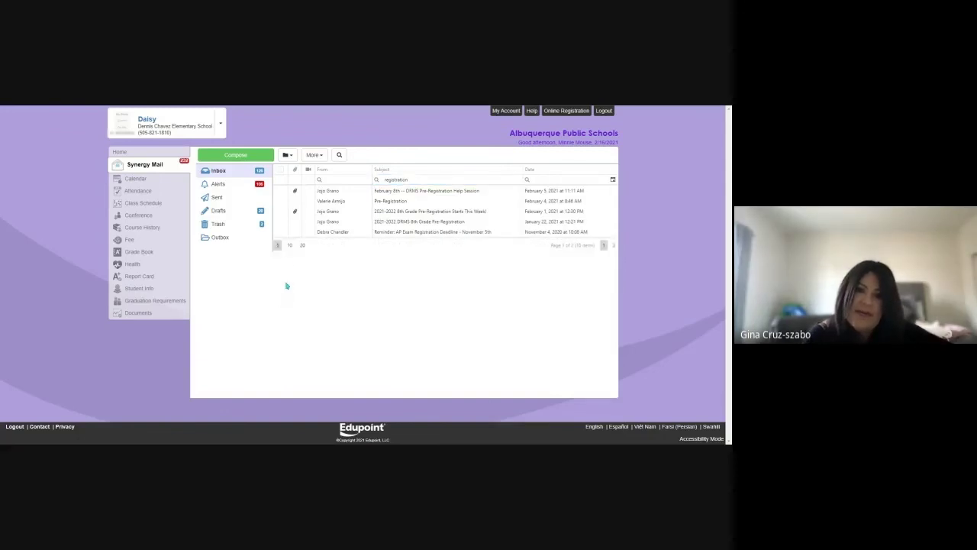
{"action": "left_click", "coordinate": [289, 245]}
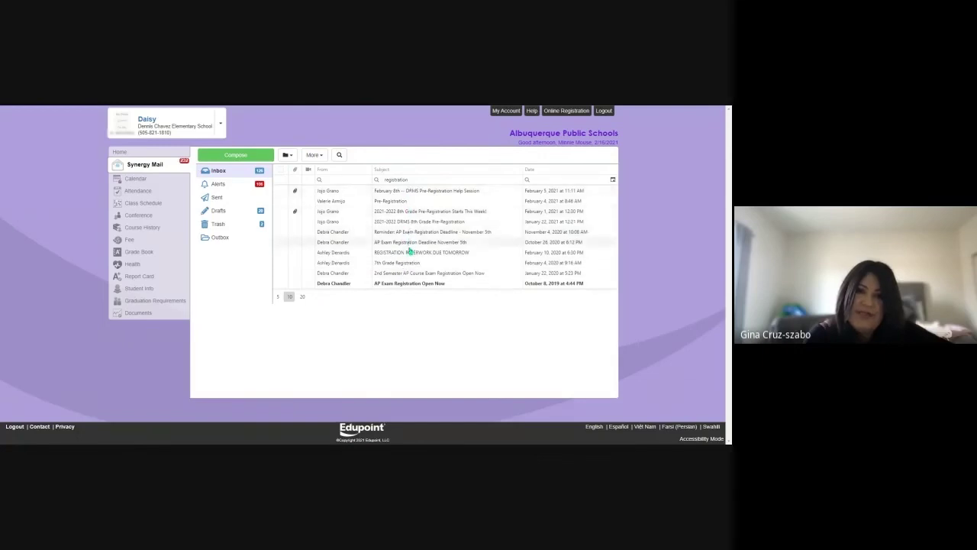
{"action": "left_click", "coordinate": [419, 192]}
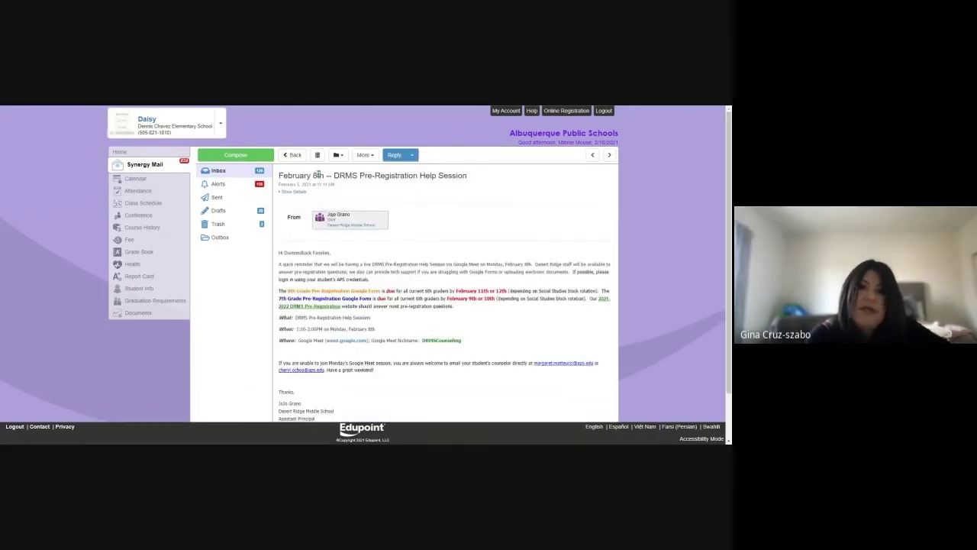
{"action": "left_click", "coordinate": [292, 155]}
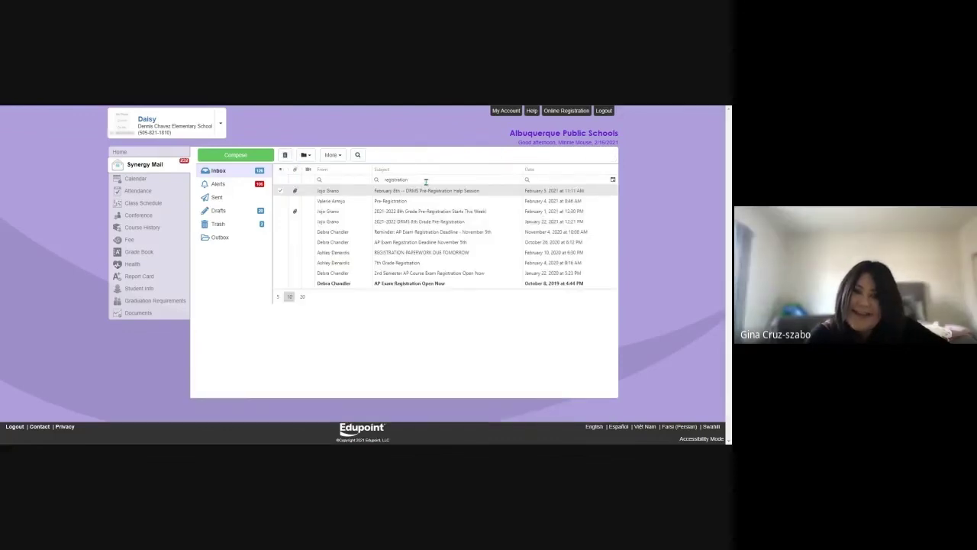
{"action": "double_click", "coordinate": [368, 180]}
Replace the subject filter with a date filter of February 1, then January 18, 2021.
{"action": "key", "text": "BackSpace"}
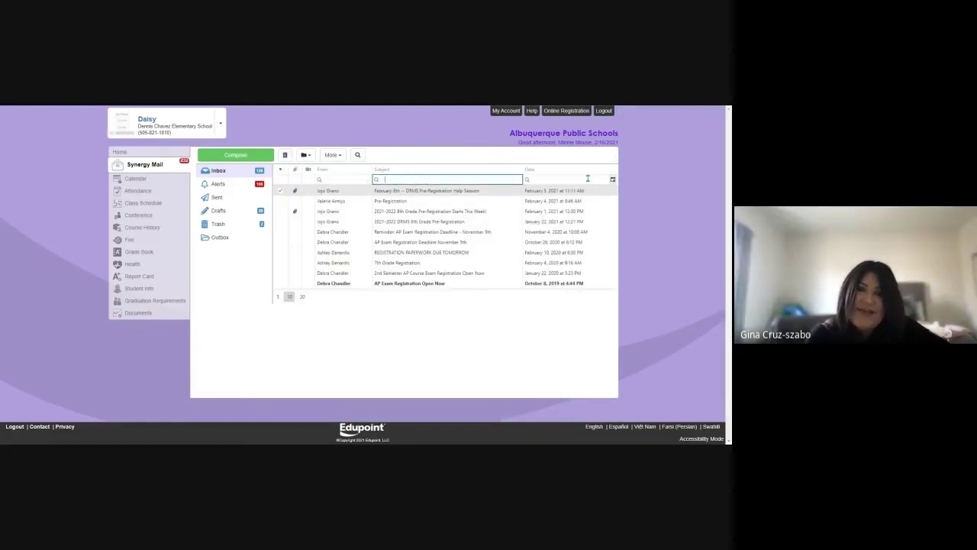
{"action": "left_click", "coordinate": [613, 179]}
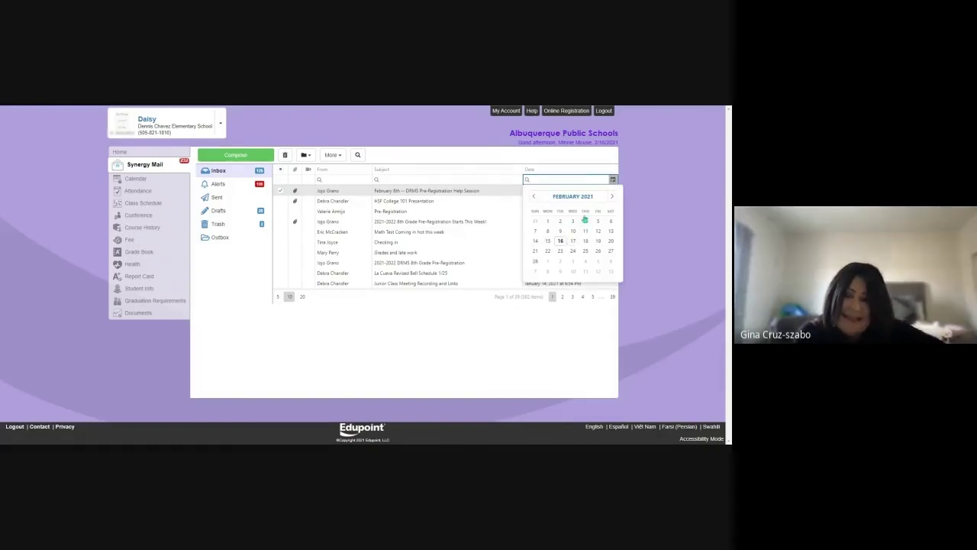
{"action": "left_click", "coordinate": [548, 221]}
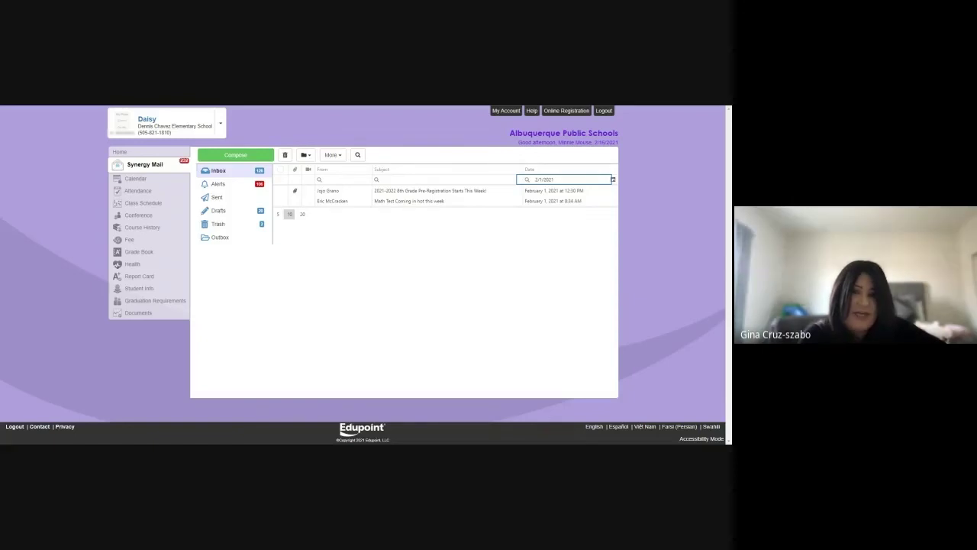
{"action": "left_click", "coordinate": [612, 179]}
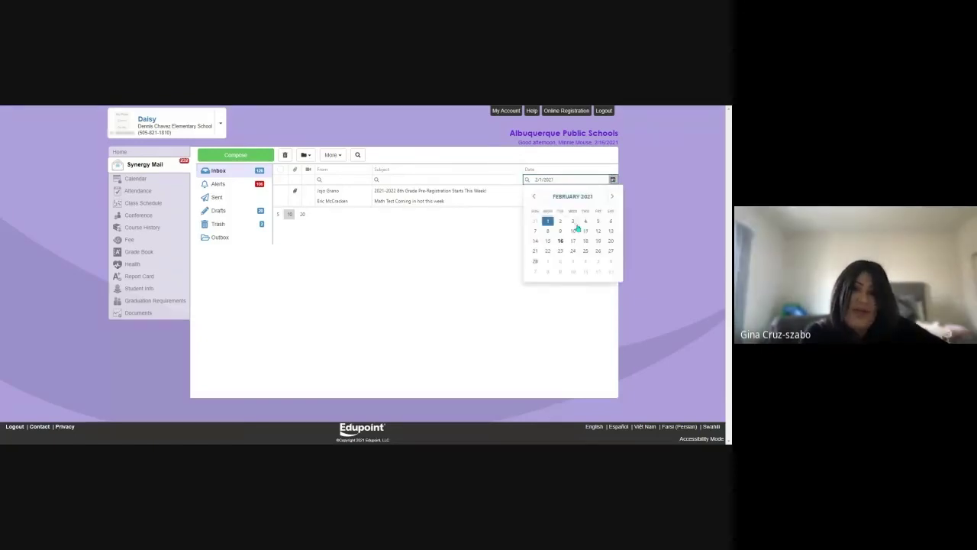
{"action": "left_click", "coordinate": [534, 196]}
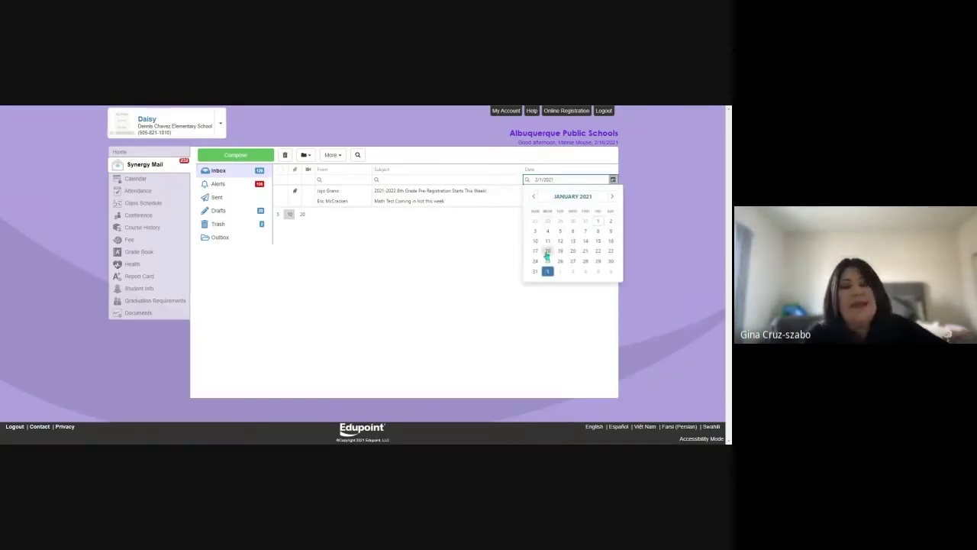
{"action": "left_click", "coordinate": [549, 251]}
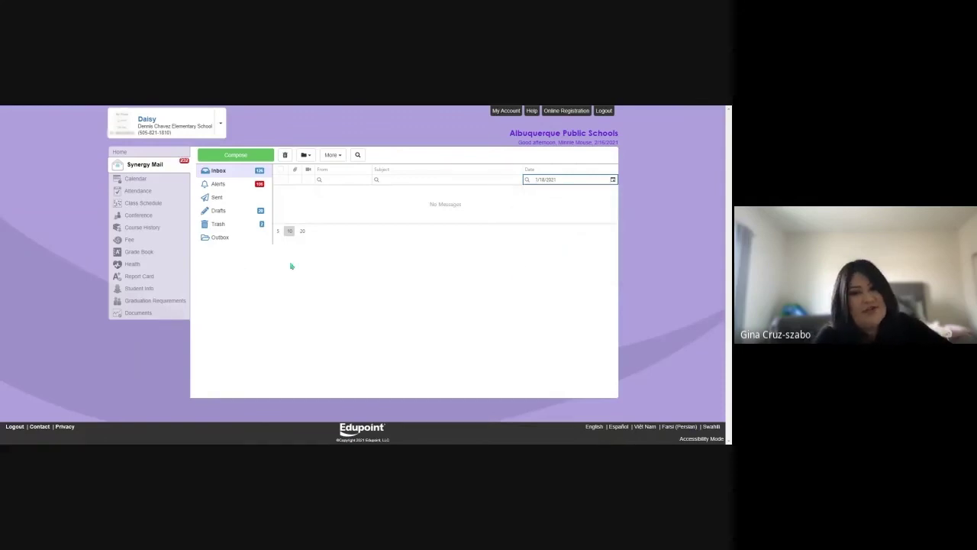
Select the date filter text and hide the filter boxes above the list.
{"action": "left_click", "coordinate": [569, 180]}
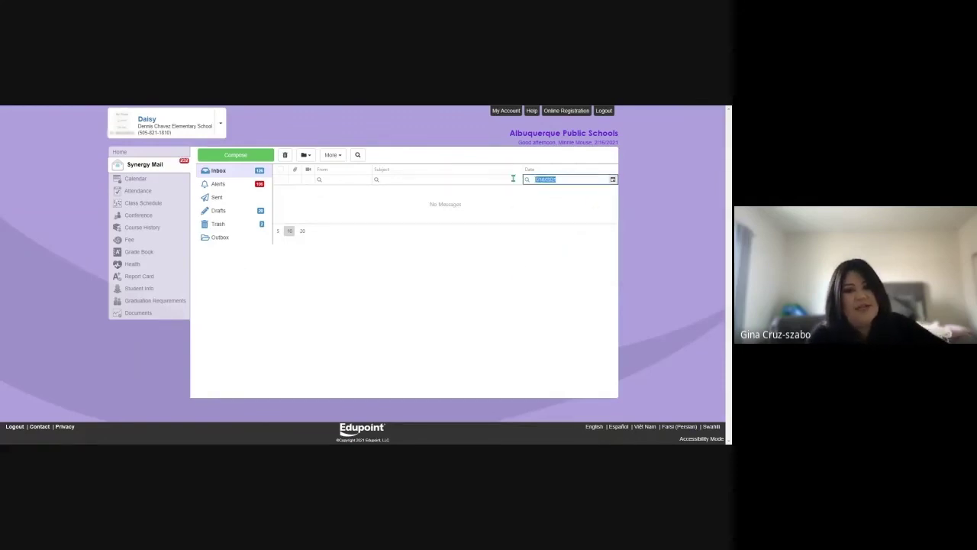
{"action": "left_click", "coordinate": [467, 280]}
{"action": "left_click", "coordinate": [356, 154]}
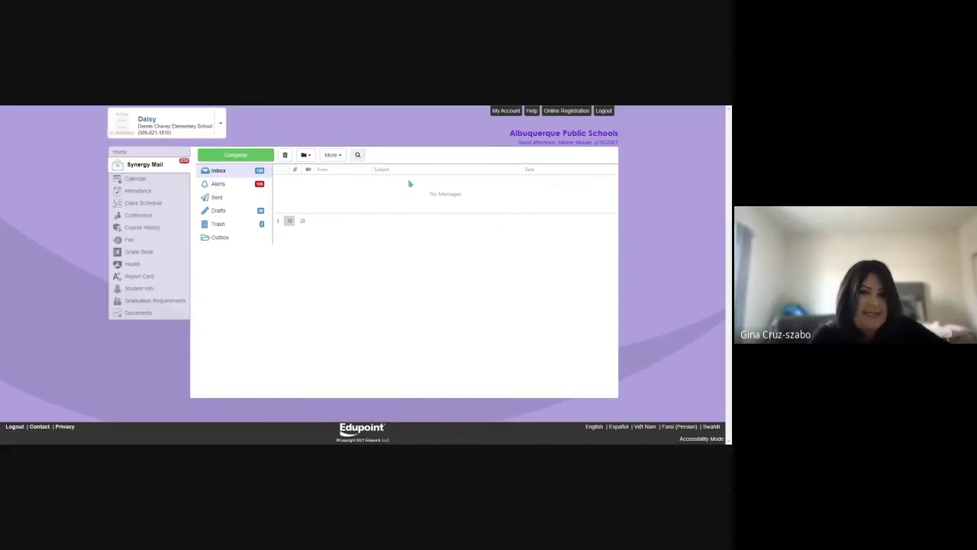
Filter the Inbox by a teacher's name in the From box, then reload the full Inbox.
{"action": "left_click", "coordinate": [237, 174]}
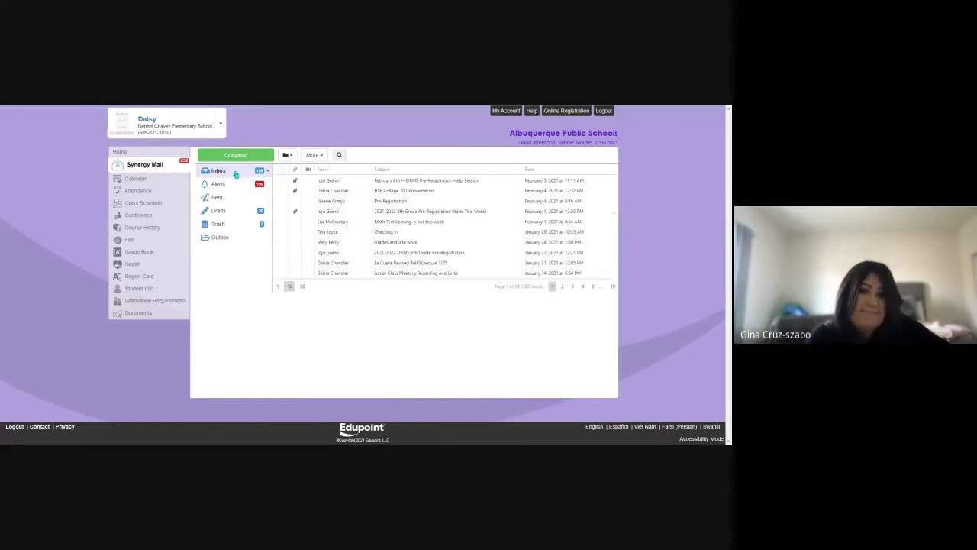
{"action": "left_click", "coordinate": [338, 156]}
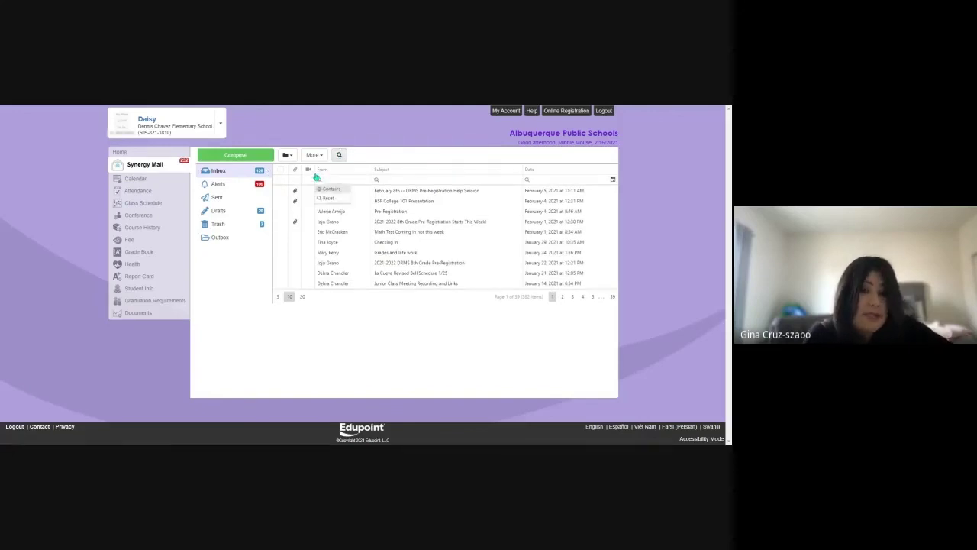
{"action": "left_click", "coordinate": [355, 180]}
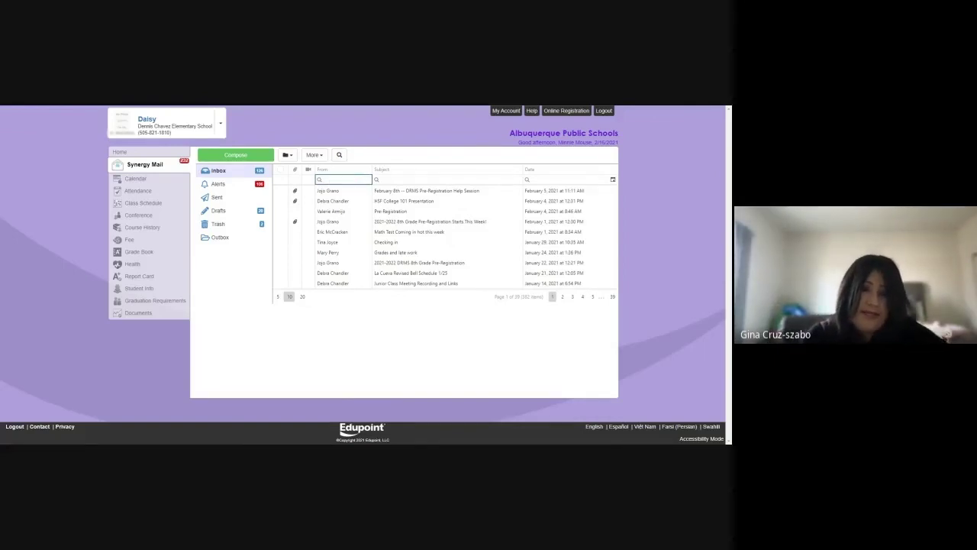
{"action": "type", "text": "Tra"}
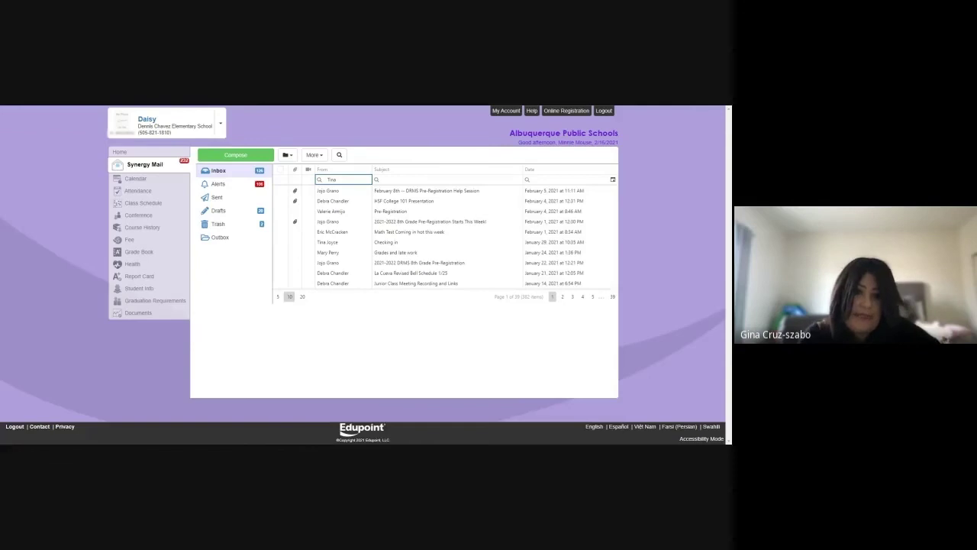
{"action": "key", "text": "Return"}
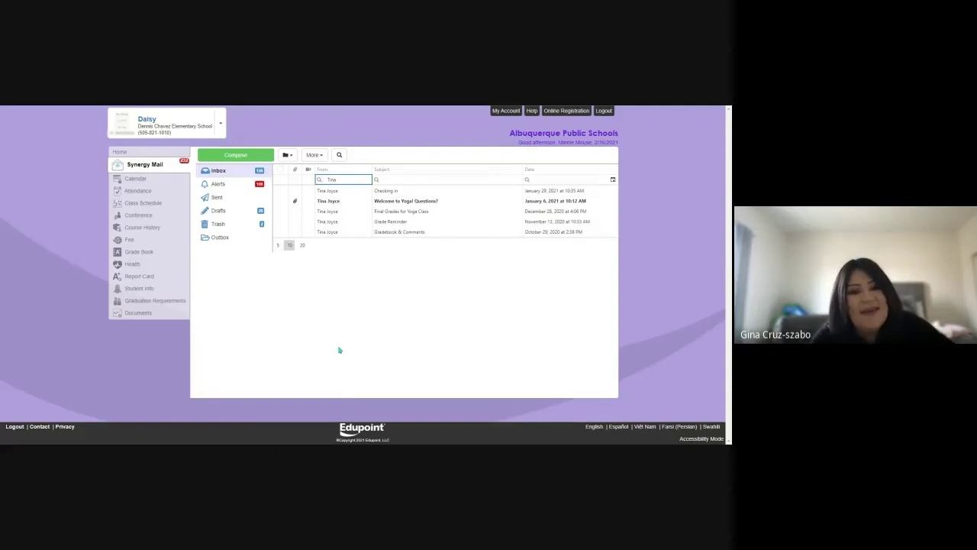
{"action": "left_click", "coordinate": [216, 171]}
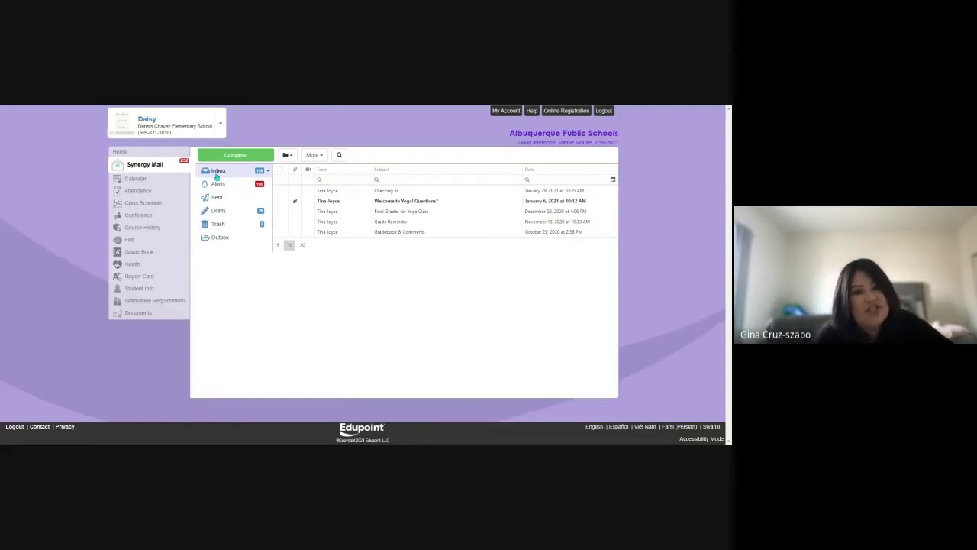